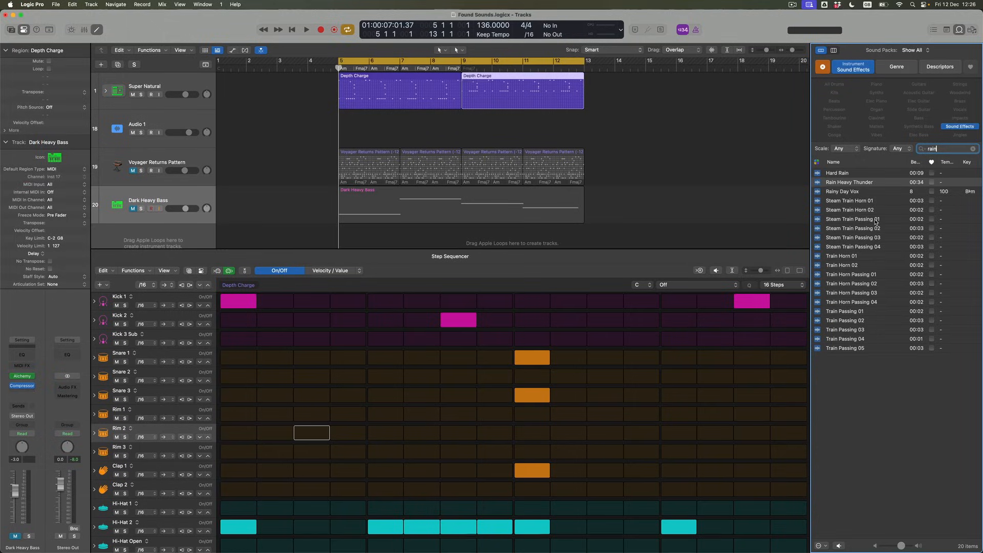
Step: Place the Rain Heavy Thunder loop on the empty Audio 1 track at bar 5 and trim off its loud opening thunder
click(851, 175)
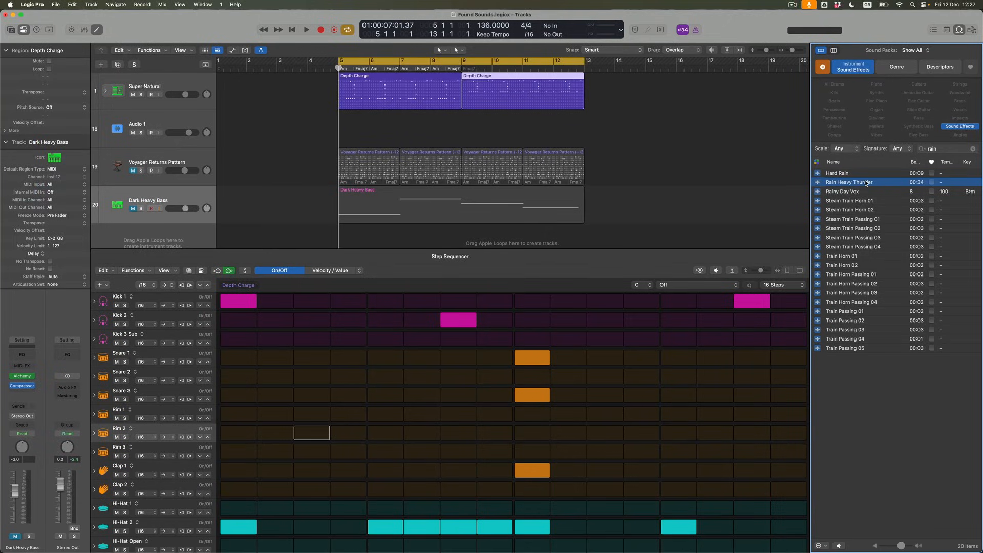
drag(865, 183, 340, 114)
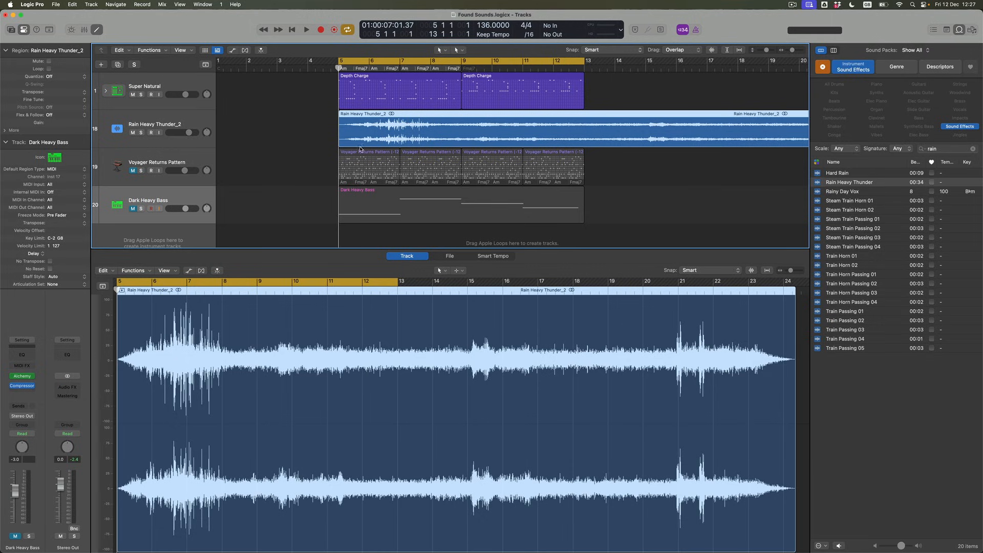
drag(339, 143, 392, 135)
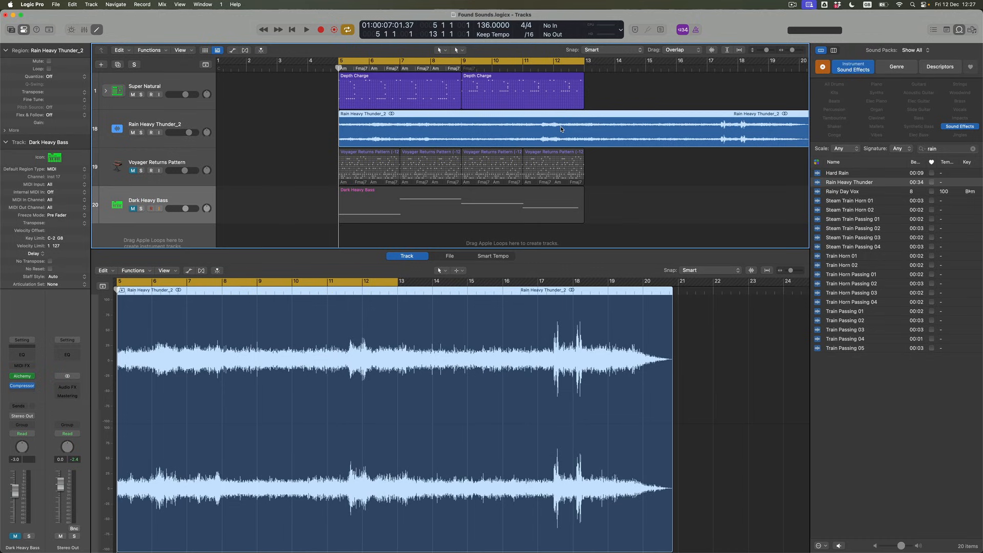
Step: Split the Rain Heavy Thunder_2 region at bar 13 and delete the part beyond it
key(t)
click(600, 159)
click(598, 139)
key(Delete)
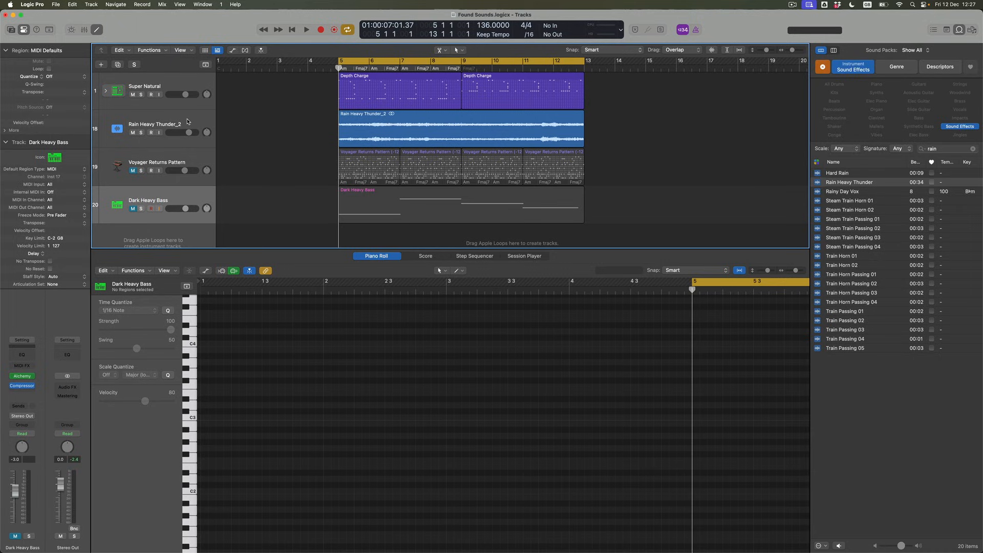
Step: Play the arrangement from bar 5 and lower the Rain Heavy Thunder_2 track's volume to -17.8 dB
key(Return)
key(Return)
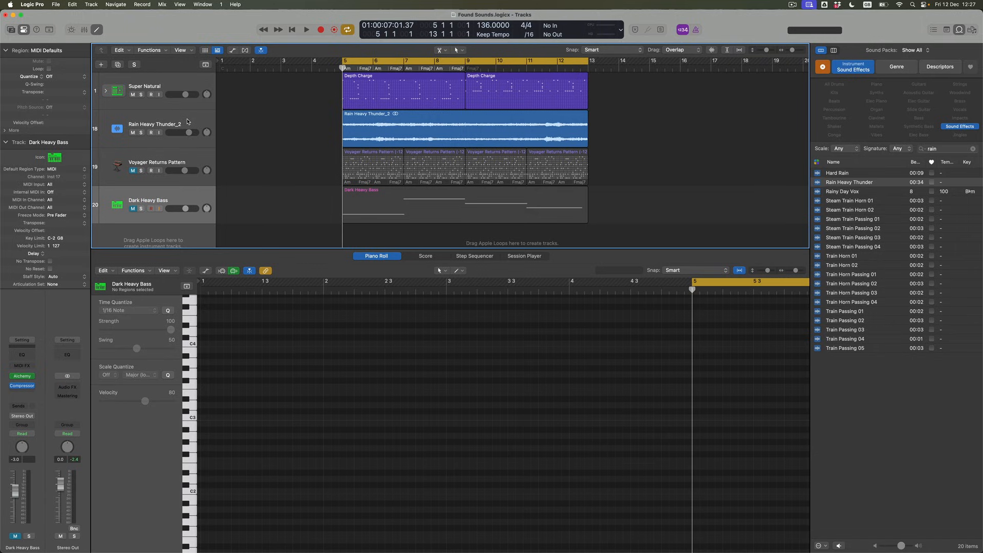
key(space)
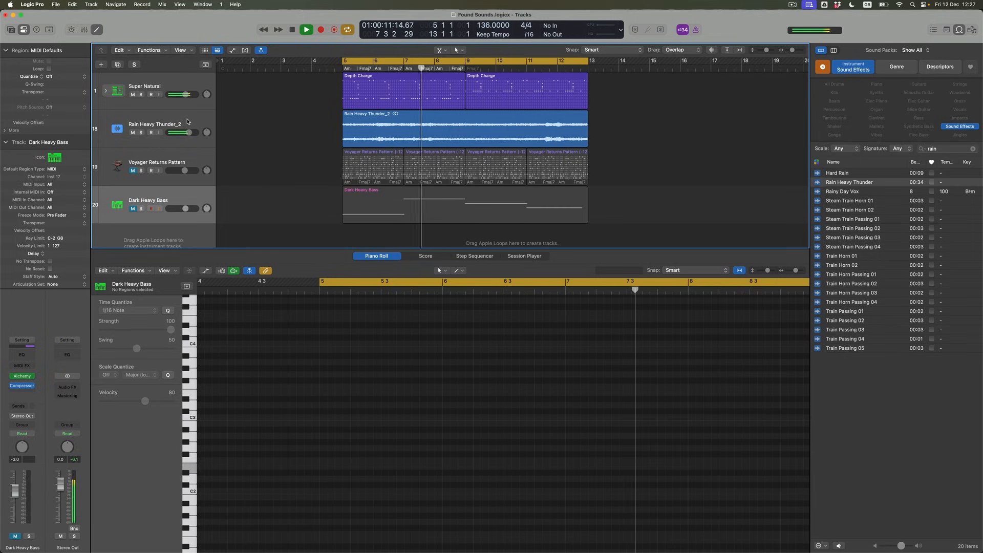
click(187, 121)
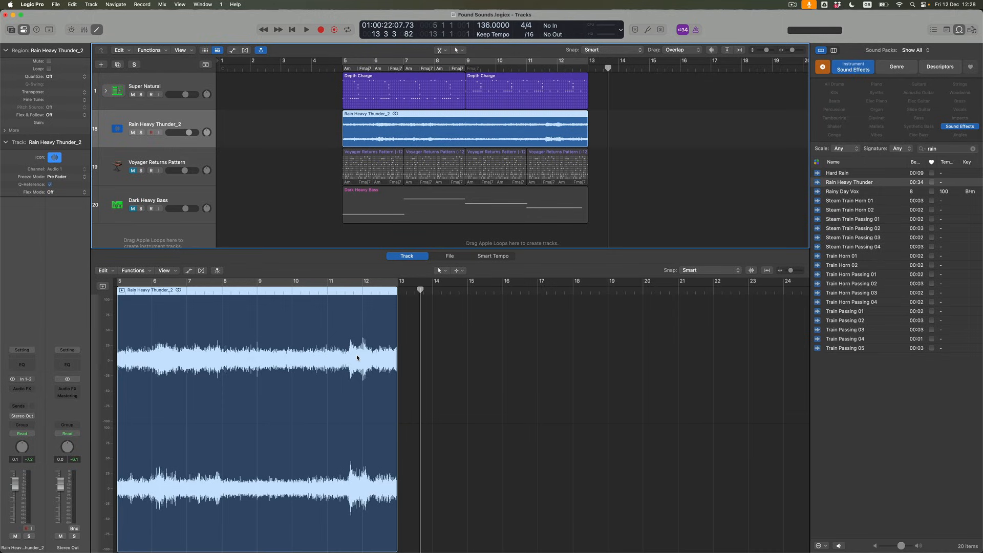
double_click(521, 68)
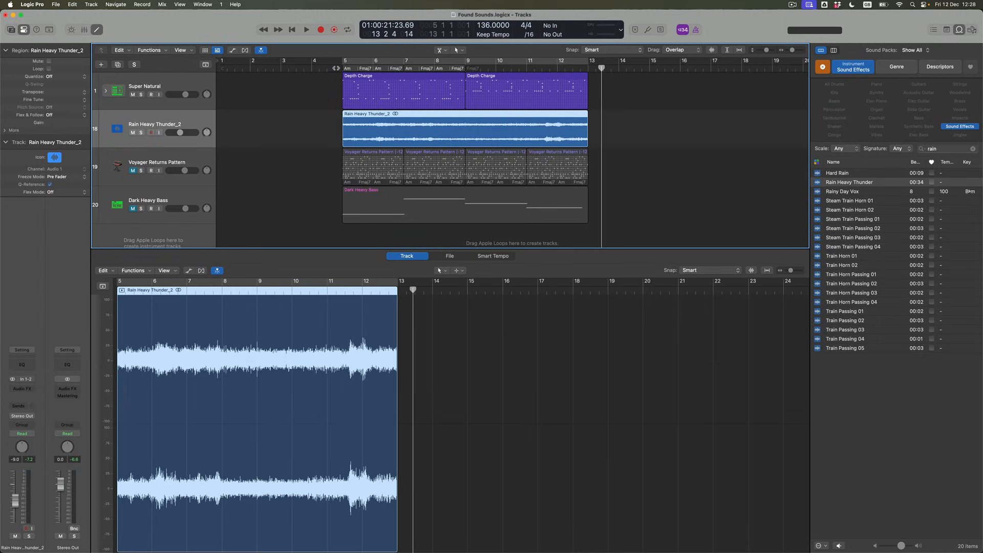
double_click(336, 68)
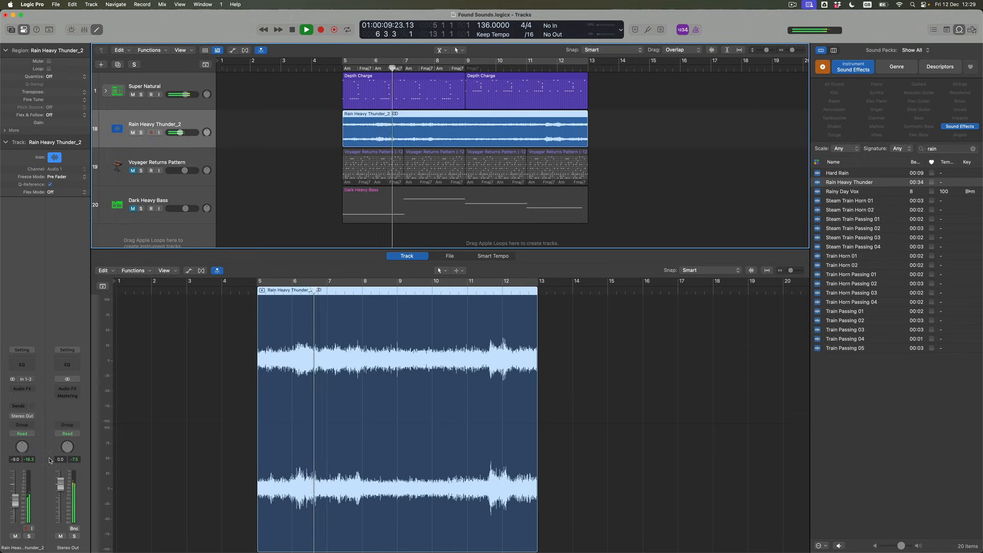
drag(22, 502, 16, 518)
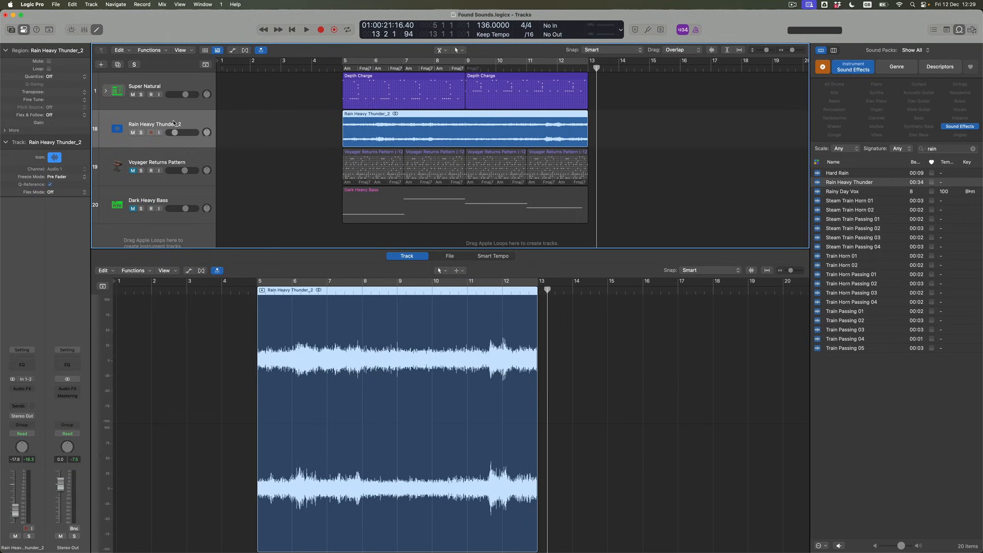
Step: Show the tracks' volume automation and hide the audio editor, enlarging the Rain Heavy Thunder_2 lane
key(a)
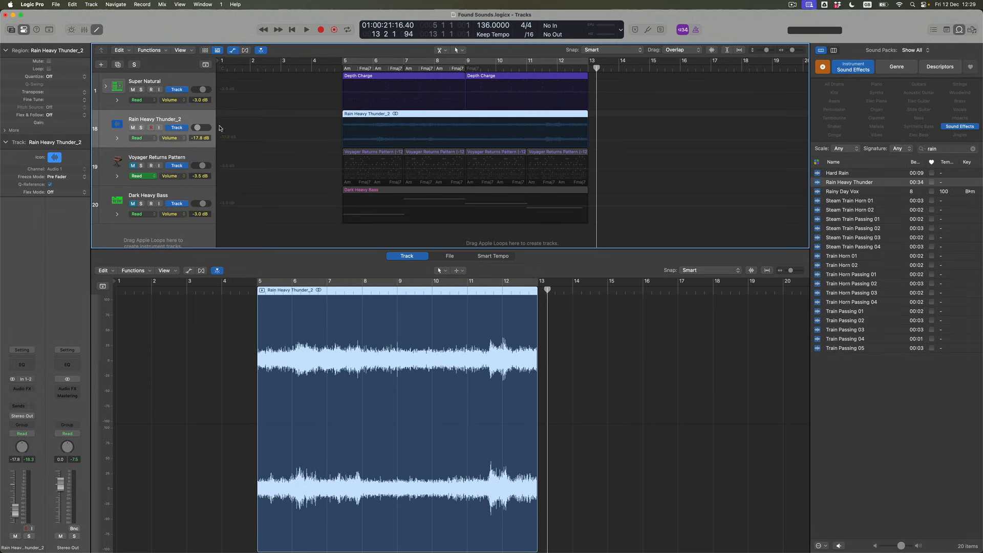
key(t)
click(275, 129)
click(97, 31)
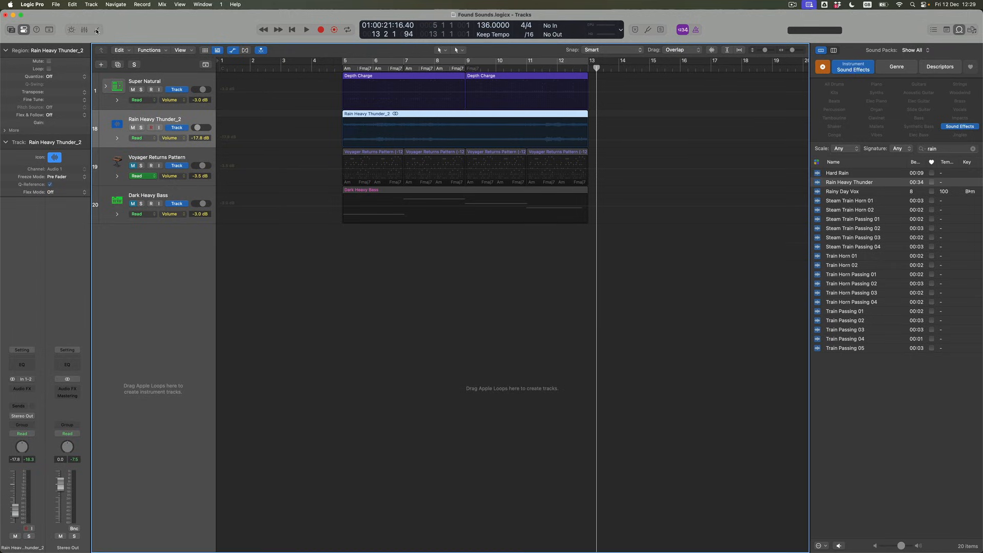
key(super+Down)
key(super+Down)
key(super+Down)
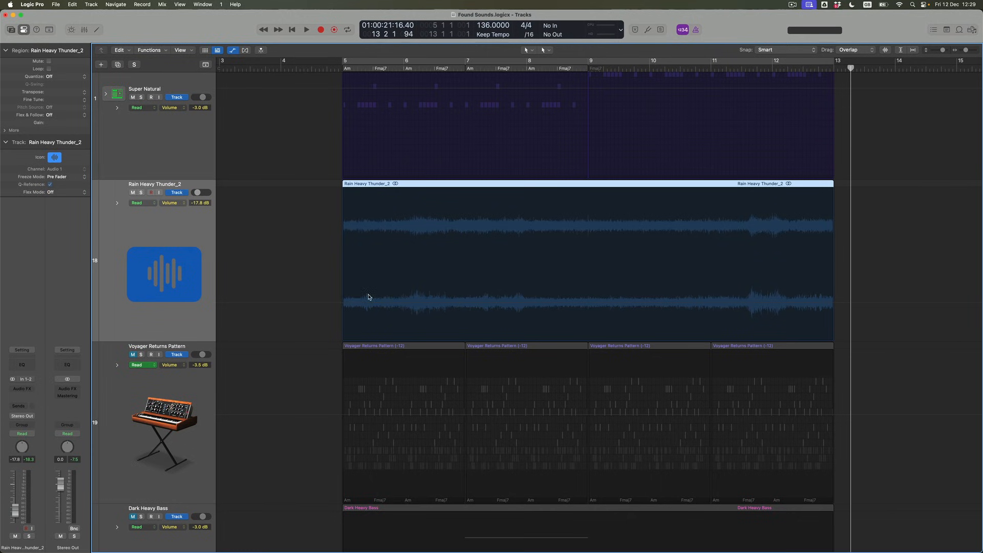
Step: Draw a volume automation dip to -∞ on Rain Heavy Thunder_2 between -17.8 dB points just after bar 5 and at 5 3
click(344, 305)
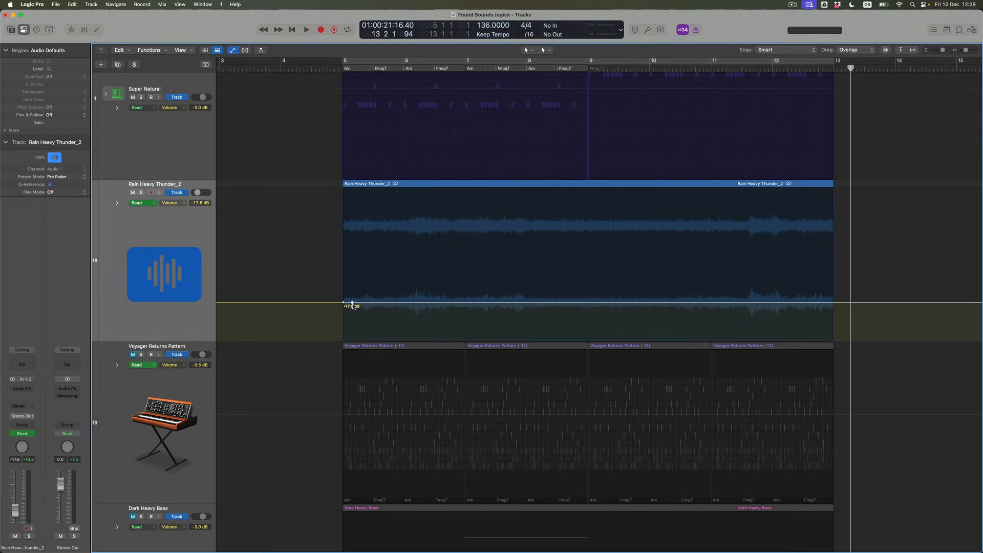
scroll(353, 305, up, 5)
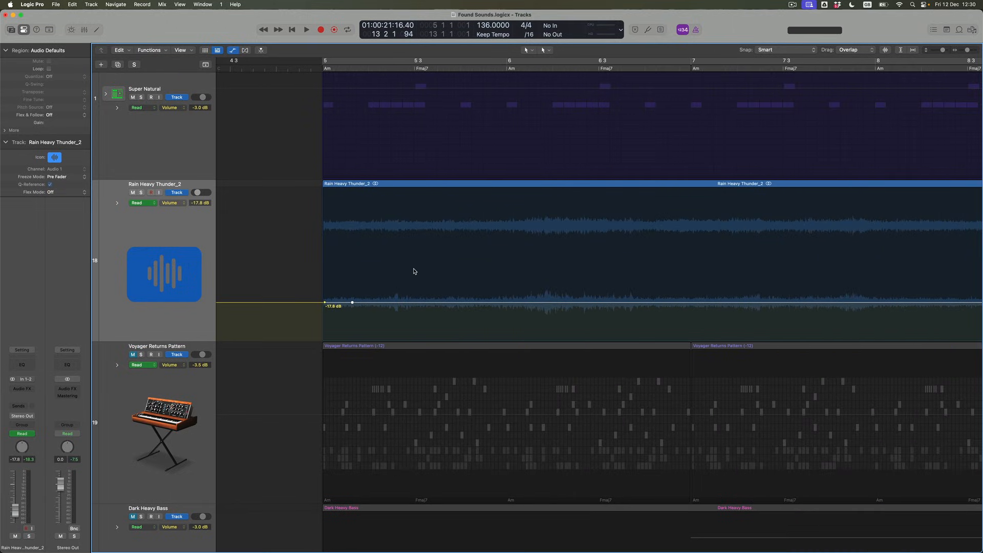
drag(410, 303, 415, 303)
drag(381, 306, 379, 347)
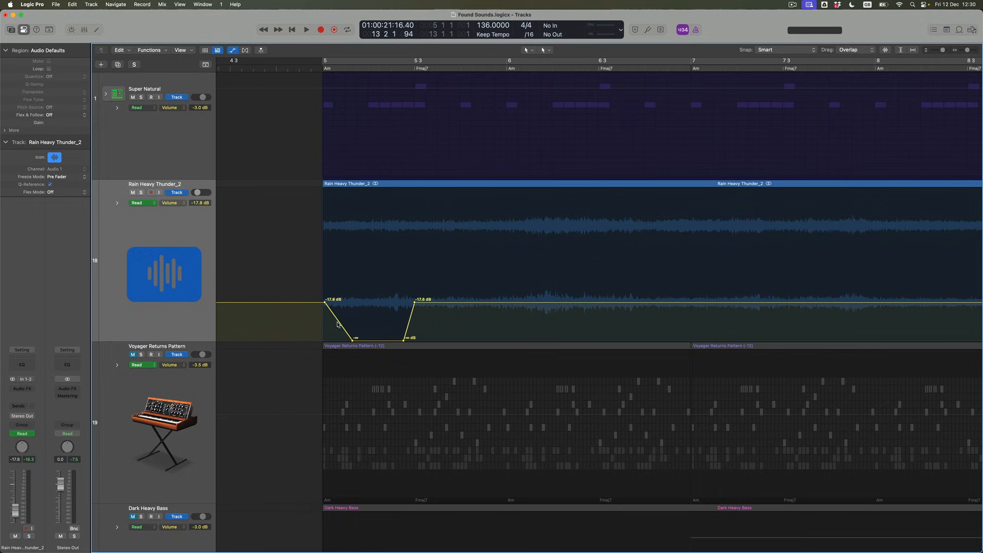
drag(325, 304, 331, 303)
Step: Continue the rain automation with a -36.2 dB dip, a -15.5 dB peak at bar 6 and a -34.2 dB peak between drops to -∞
drag(461, 304, 518, 299)
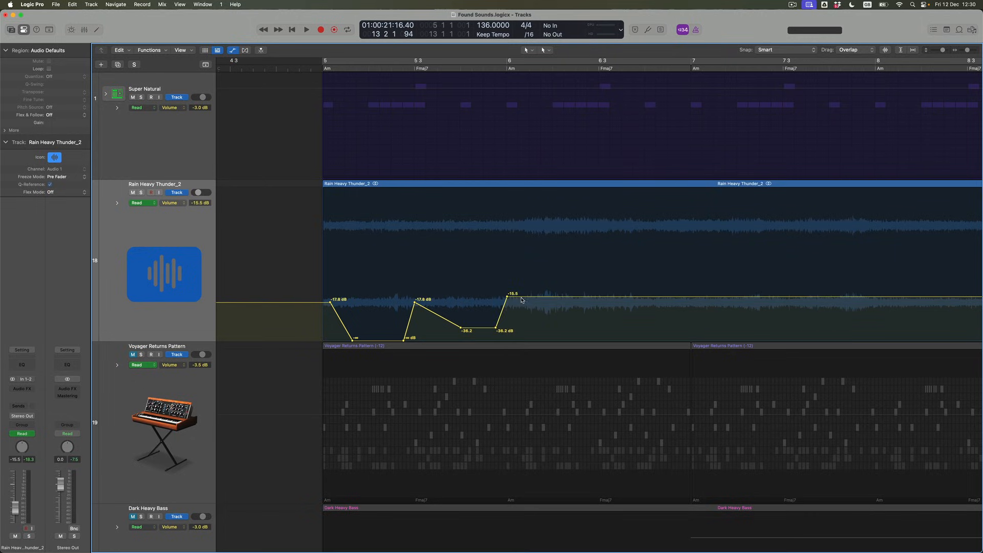
click(518, 297)
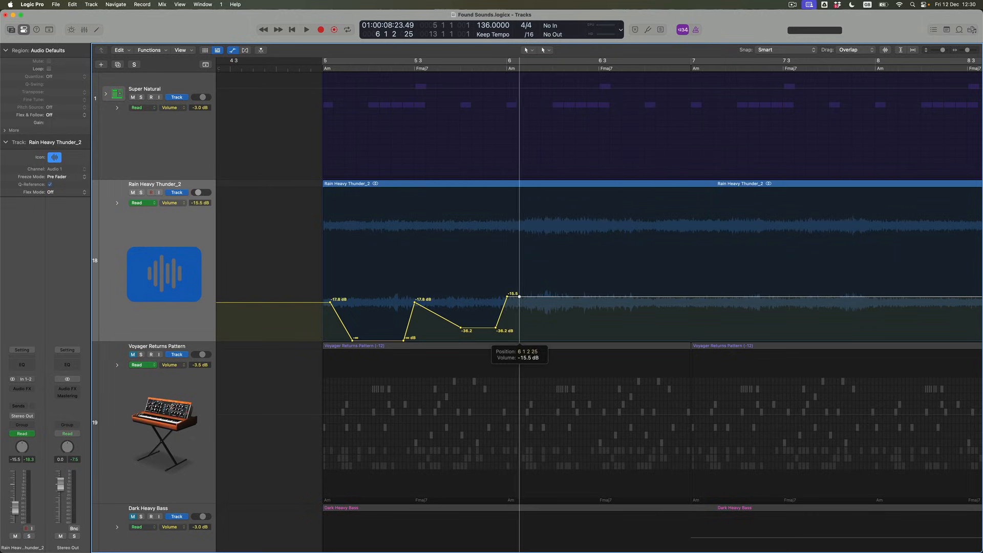
drag(533, 303, 546, 343)
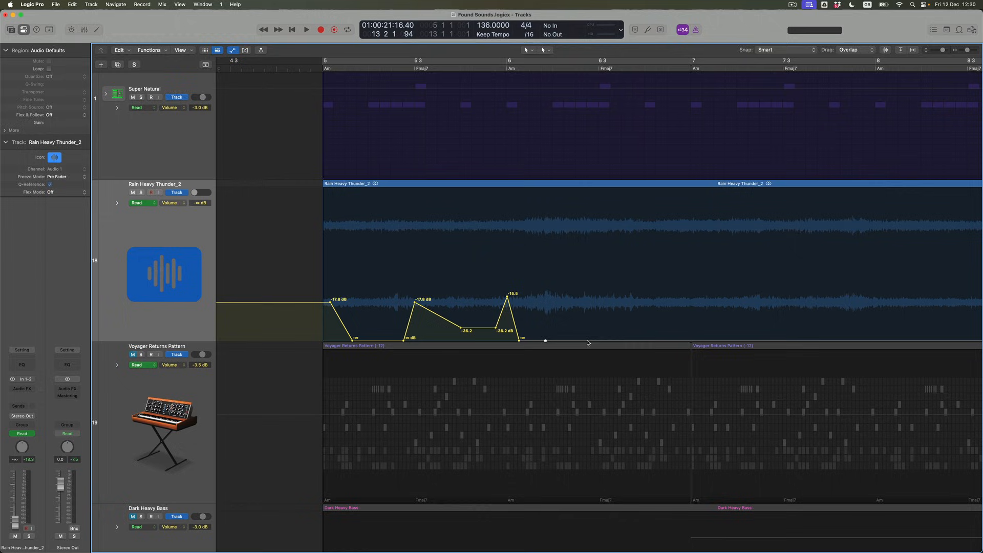
drag(547, 341, 545, 325)
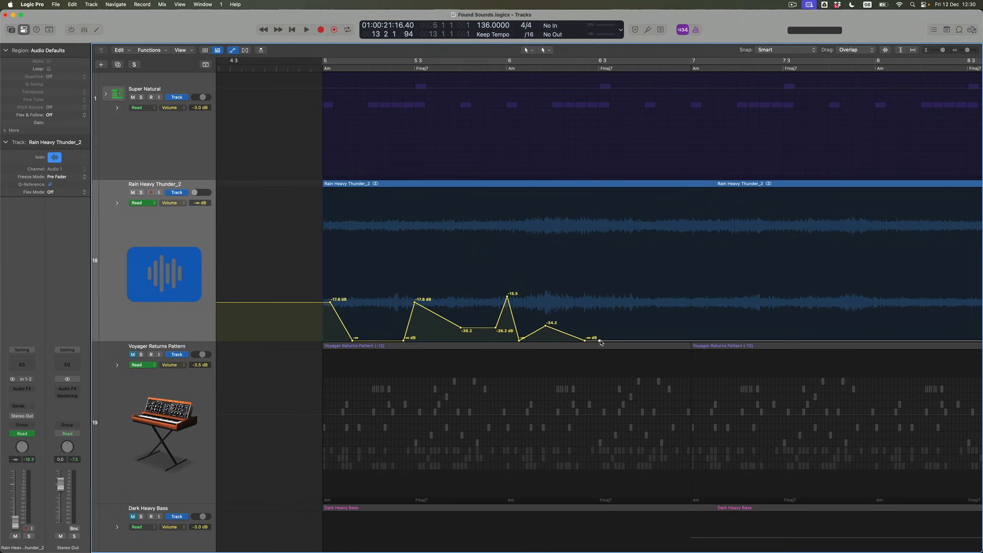
Step: Add -21.7 dB automation points at 6 3 and bar 7 with a -47.3 dB dip between them, removing the extra -37.6 dB point
drag(600, 340, 599, 310)
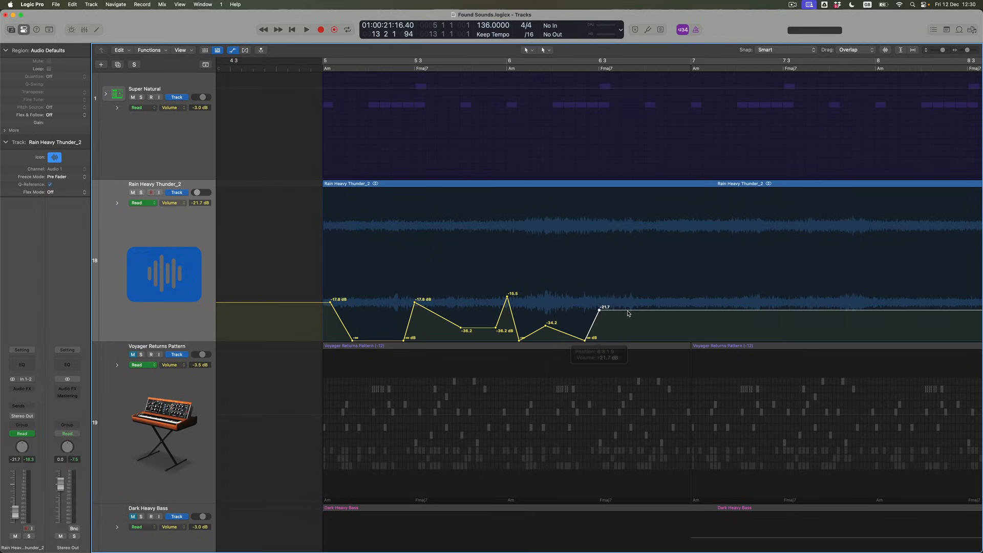
click(690, 310)
drag(690, 310, 629, 335)
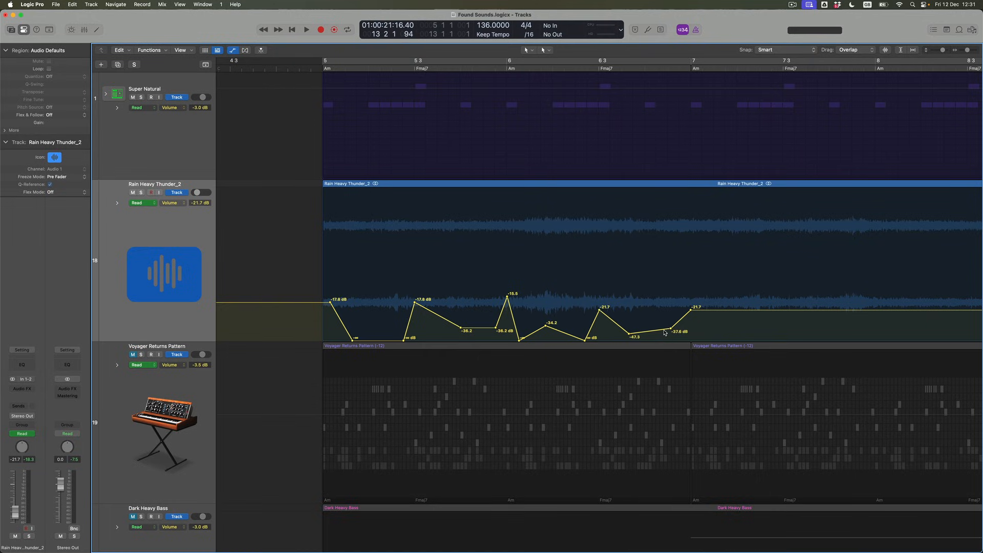
click(670, 329)
Step: Bend the straight ramps around 5 3, bar 6, 6 3 and into bar 7 with the Automation Curve tool
key(t)
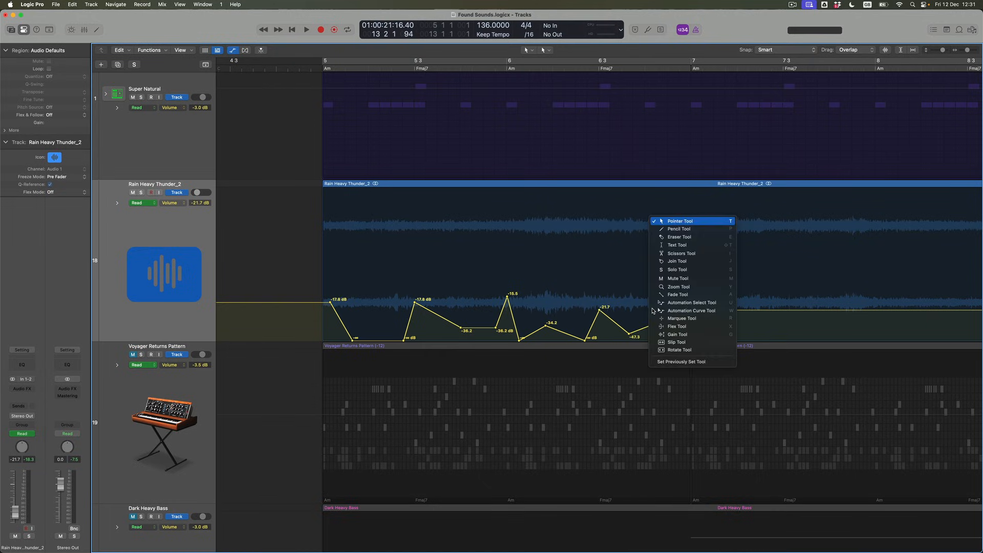
click(694, 311)
drag(674, 323, 658, 339)
drag(595, 328, 595, 339)
drag(516, 321, 522, 328)
drag(443, 320, 412, 336)
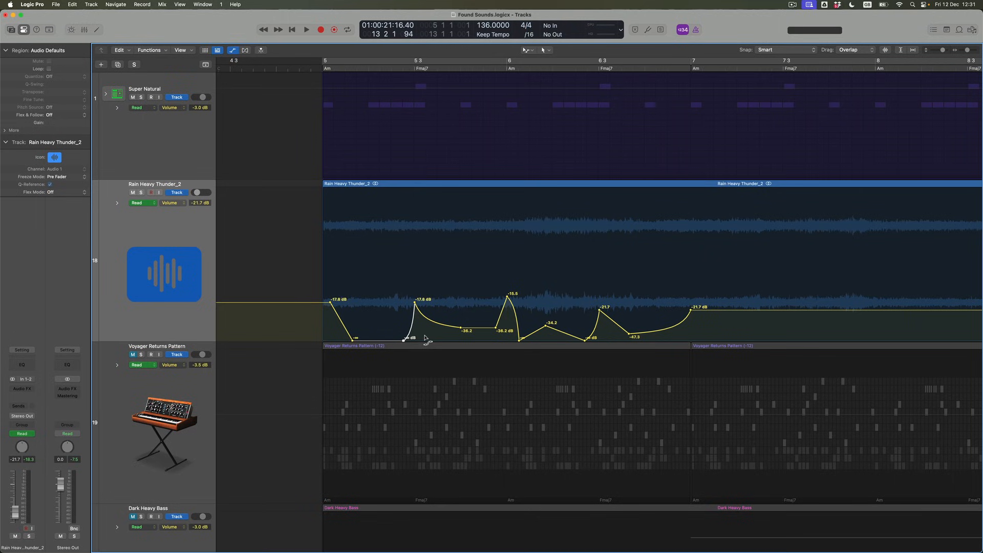
Step: Return to the Pointer tool and play bars 5 to 7 as a cycle
key(t)
key(Escape)
mouse_move(328, 64)
mouse_down()
mouse_move(566, 114)
mouse_move(639, 116)
mouse_up()
drag(336, 62, 684, 108)
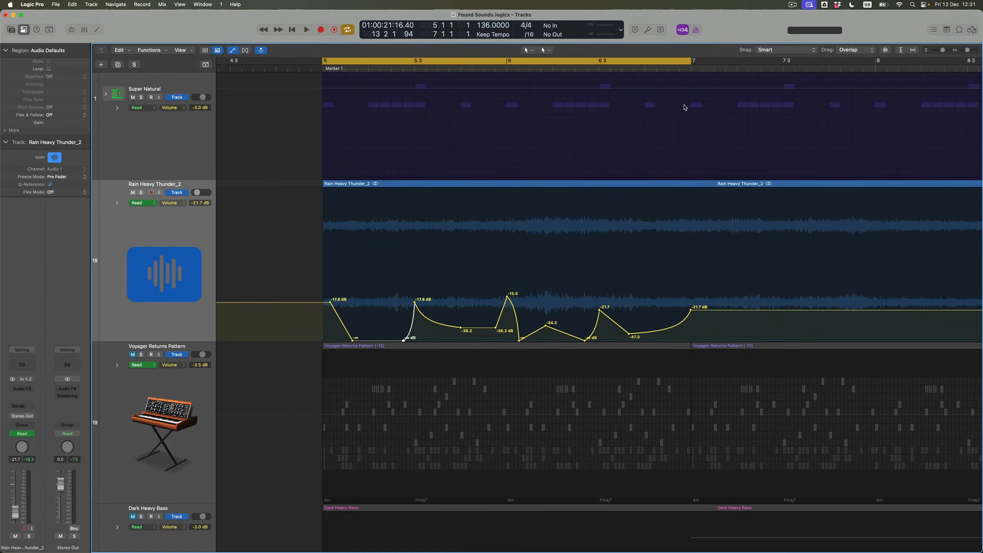
key(space)
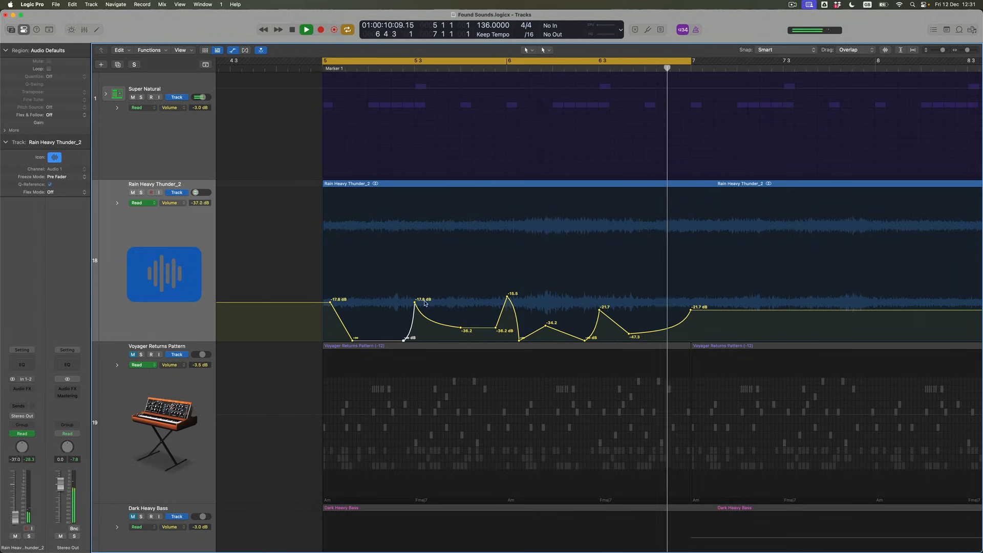
Step: Raise the rain's volume peaks to -10.7 dB at 5 3 and -16.6 dB at 6 3, starting the latter rise earlier, and audition with the track unmuted
drag(415, 304, 416, 282)
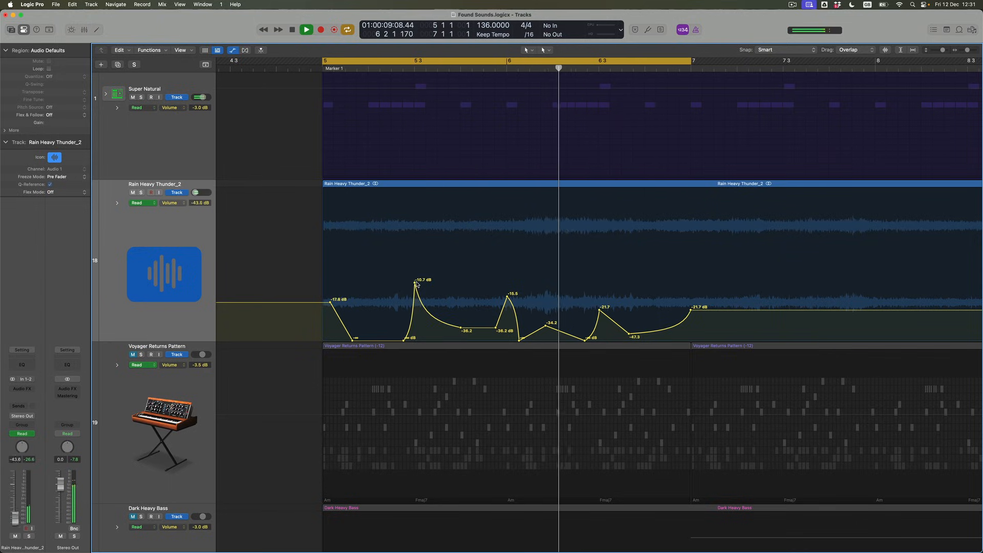
key(space)
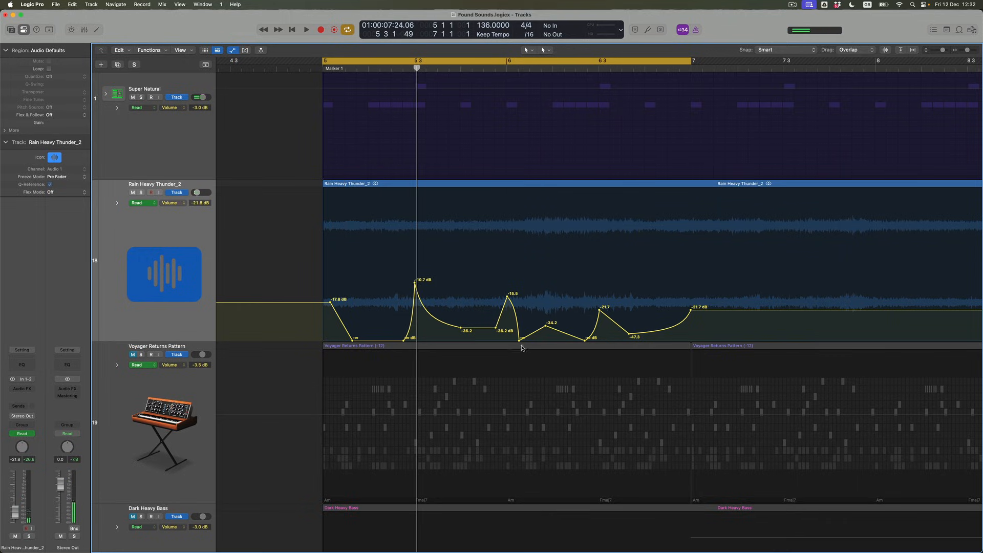
drag(585, 342, 564, 342)
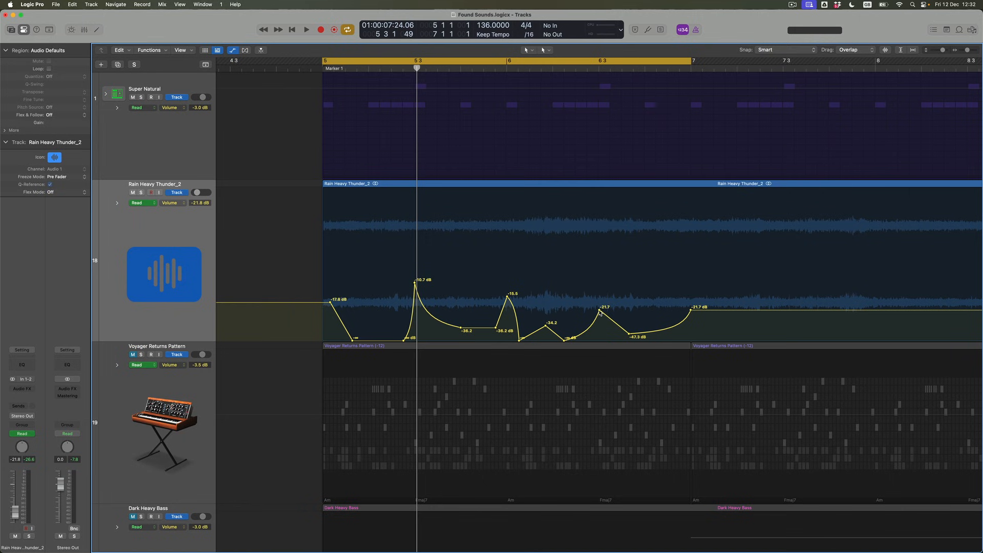
drag(600, 310, 595, 322)
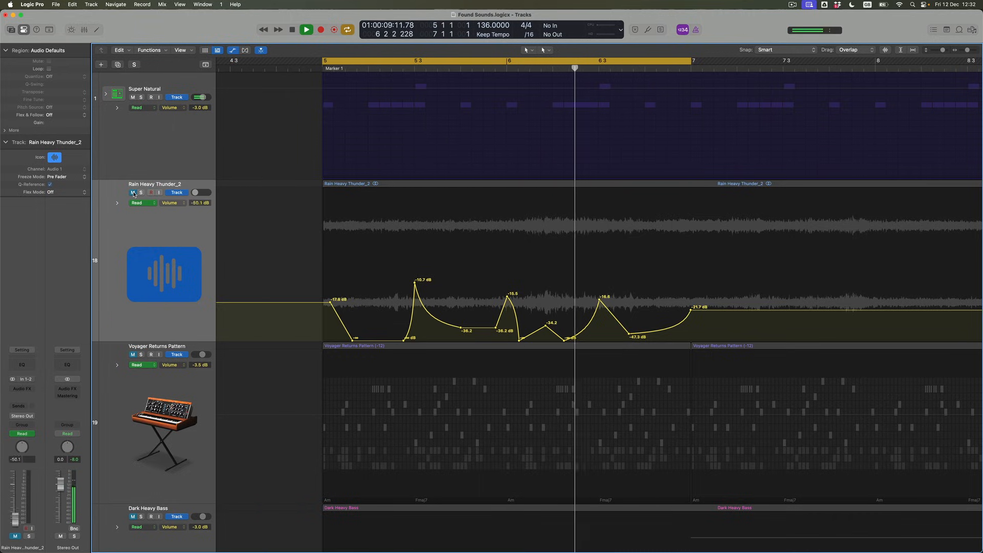
click(133, 193)
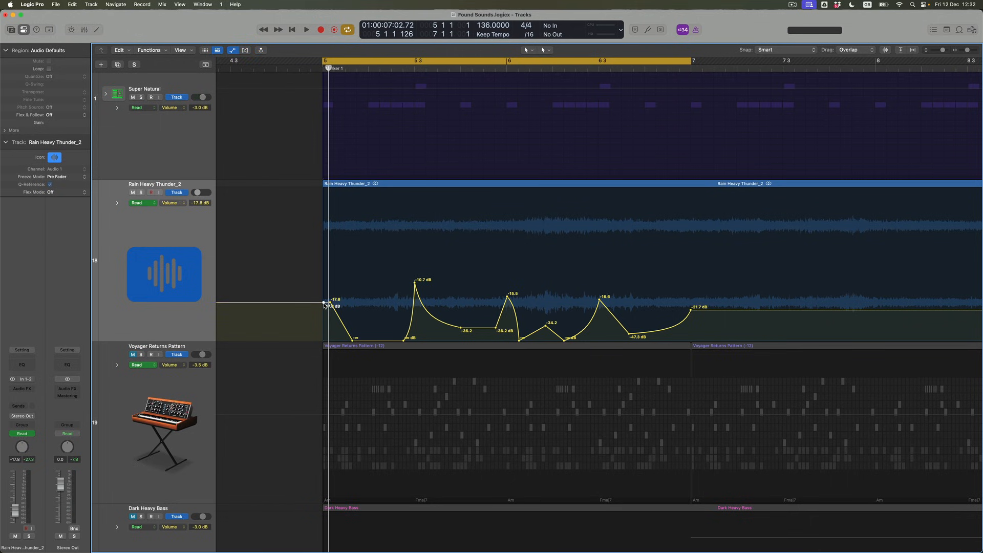
Step: Copy the rain track's volume automation pattern from bars 5–7 so that the duplicate starts at bar 7
scroll(323, 306, down, 5)
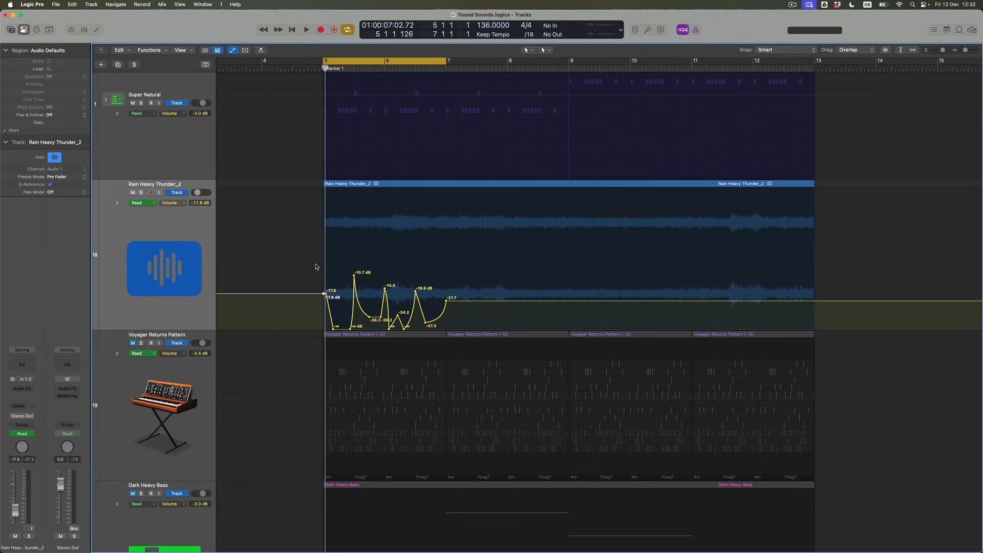
drag(318, 255, 461, 333)
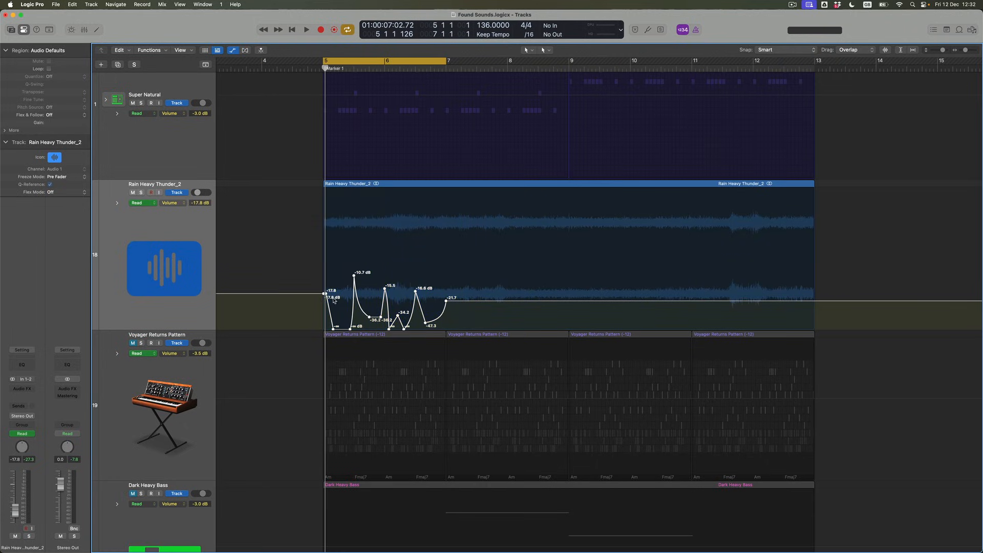
drag(325, 295, 449, 299)
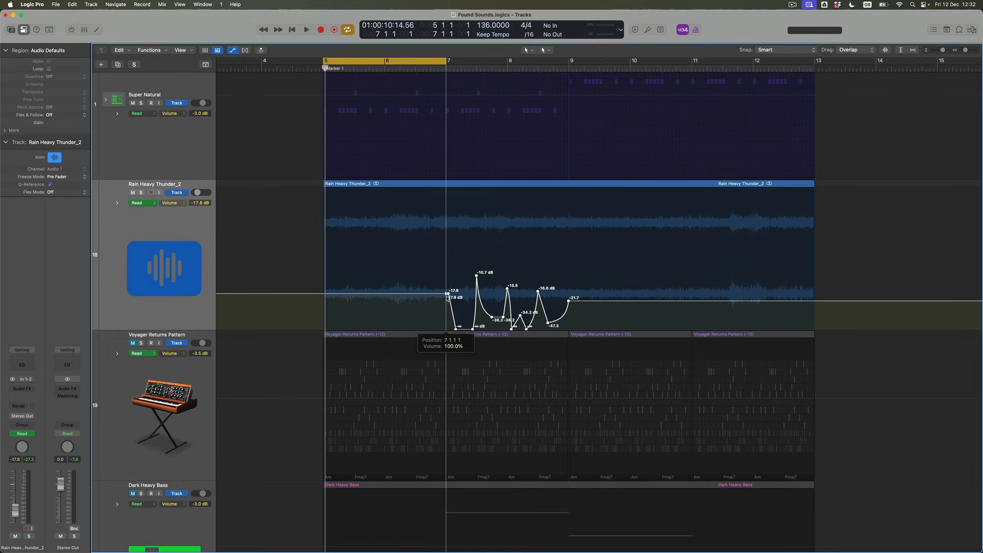
mouse_move(448, 298)
mouse_down()
mouse_move(325, 290)
mouse_move(450, 295)
mouse_up()
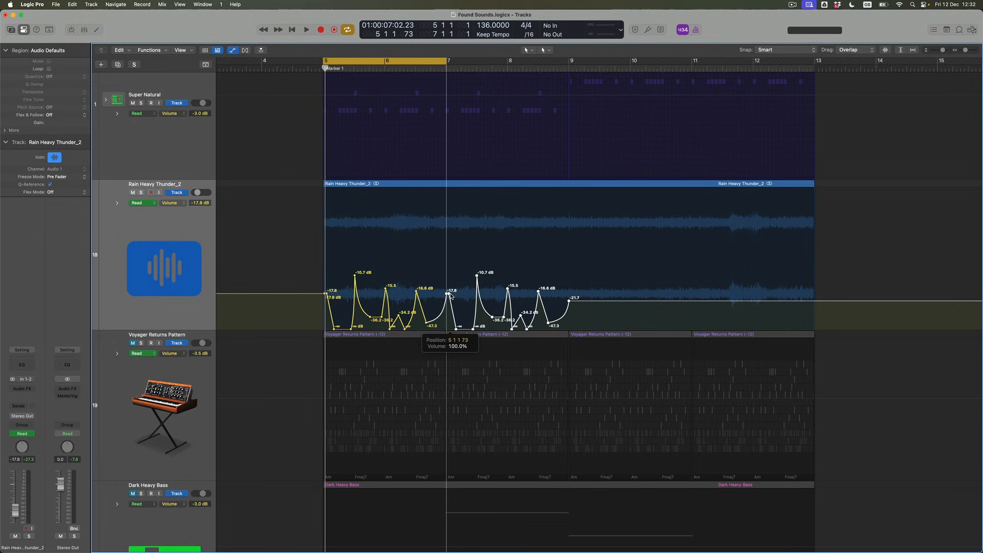
Step: Vary the rain's copied volume curve with peaks of -12.5 dB at 7 3 and -13.9 dB at bar 8, and repeat the four-bar pattern from bar 9
drag(451, 295, 450, 295)
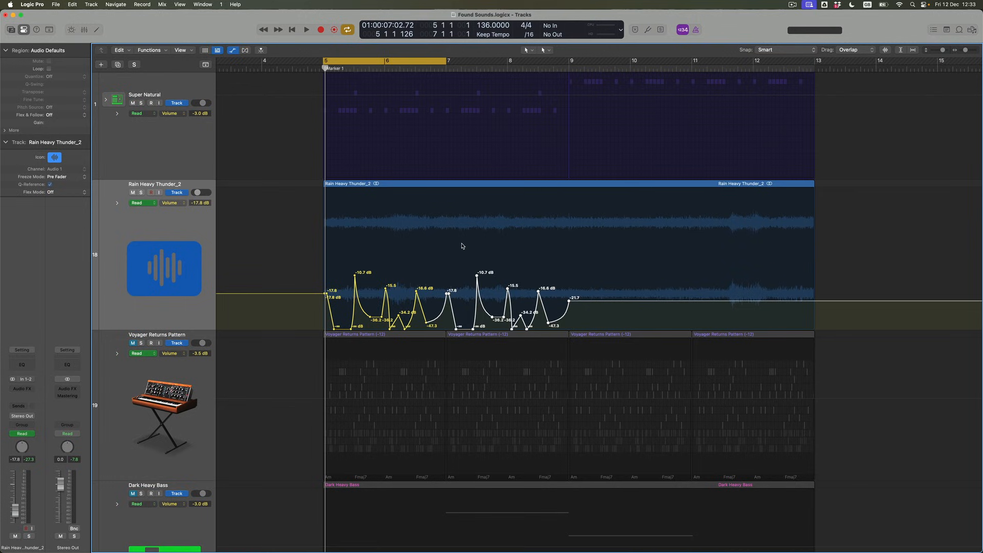
drag(456, 328, 467, 330)
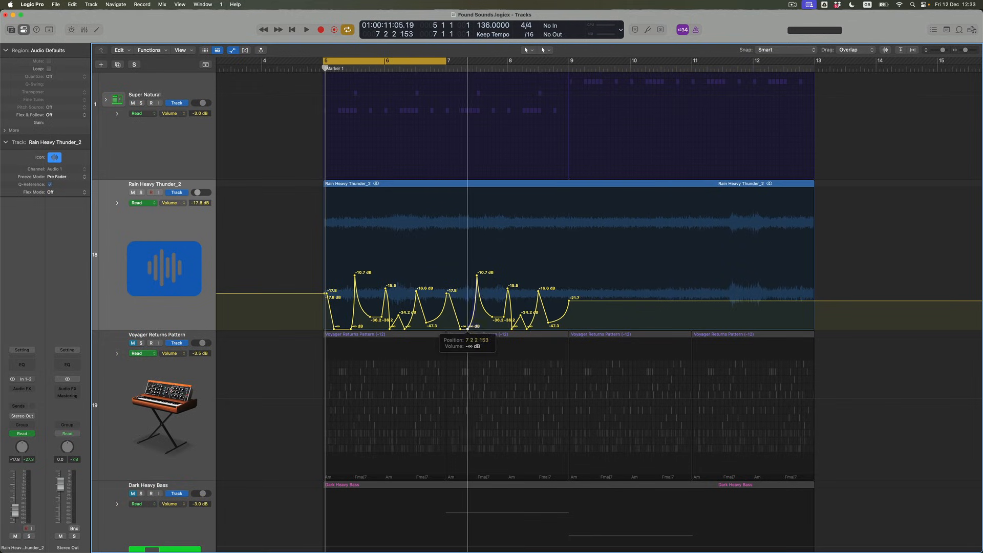
drag(477, 276, 477, 281)
drag(492, 317, 326, 291)
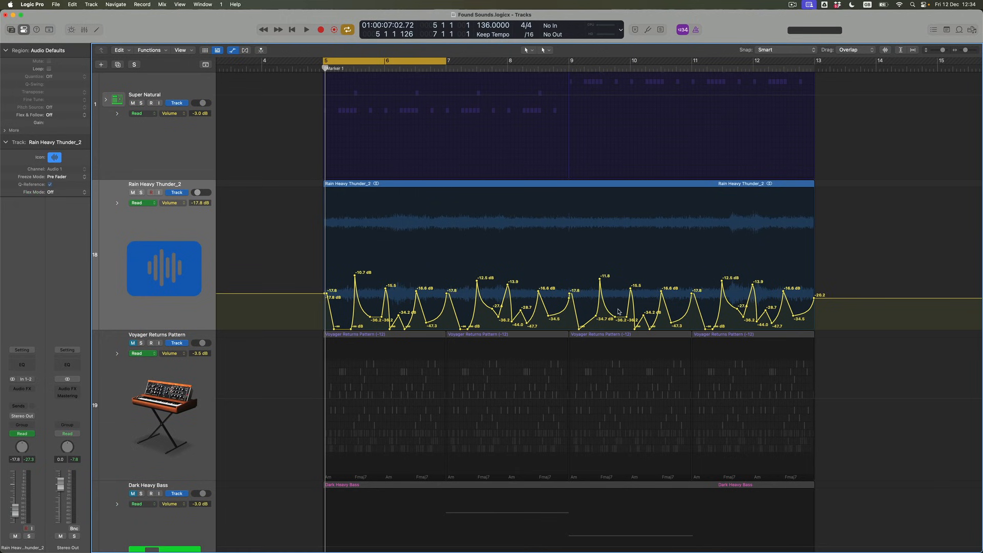
Step: Vary the rain's volume curve over bars 9–13, with peaks of -17.9 dB at 10 3 and -13.2 dB at bar 12, and play with cycling off
drag(615, 317, 651, 333)
drag(662, 293, 692, 291)
drag(712, 328, 754, 284)
drag(757, 321, 814, 293)
click(372, 57)
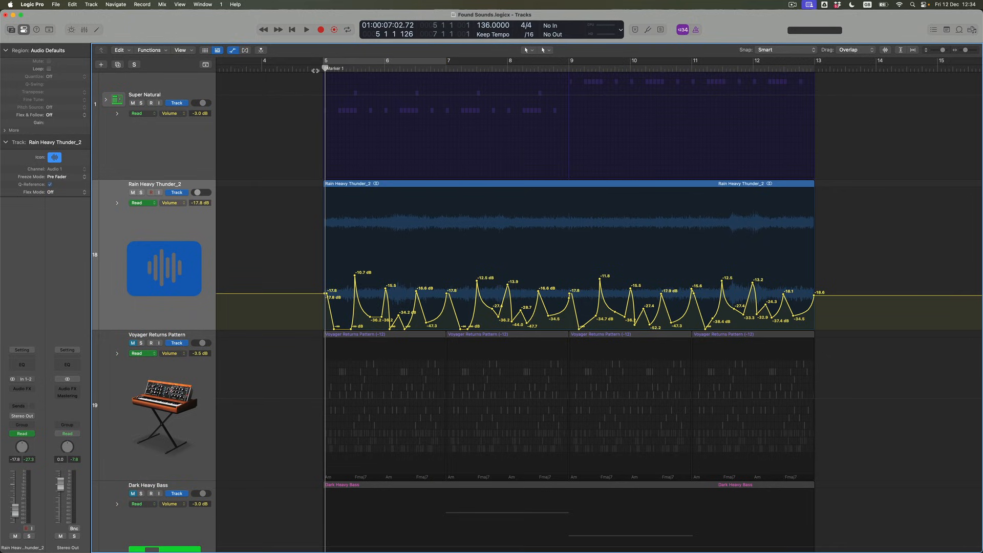
key(space)
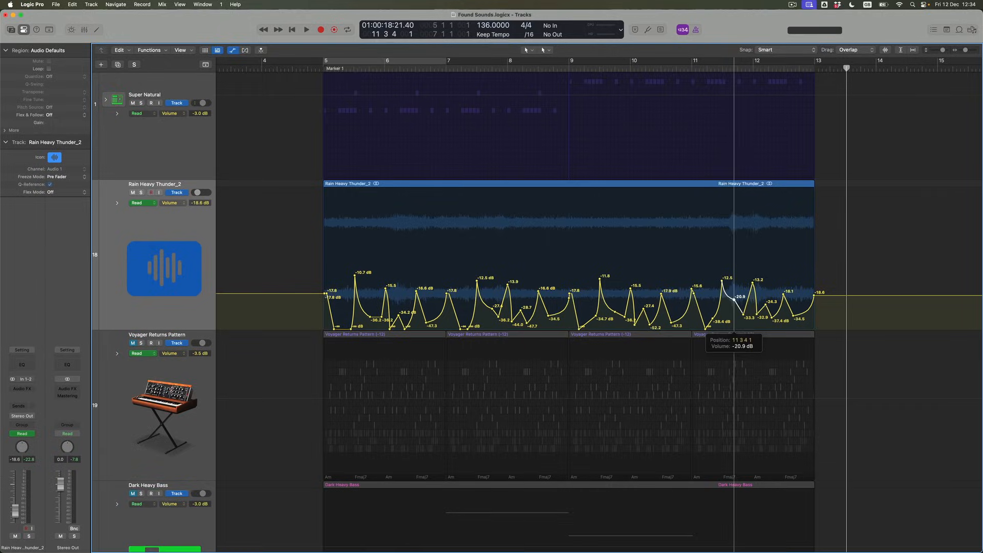
Step: Raise the rain's volume curve from about 11 3 4 to bar 13, ending at -16.7 dB, and hide the automation
drag(745, 318, 820, 292)
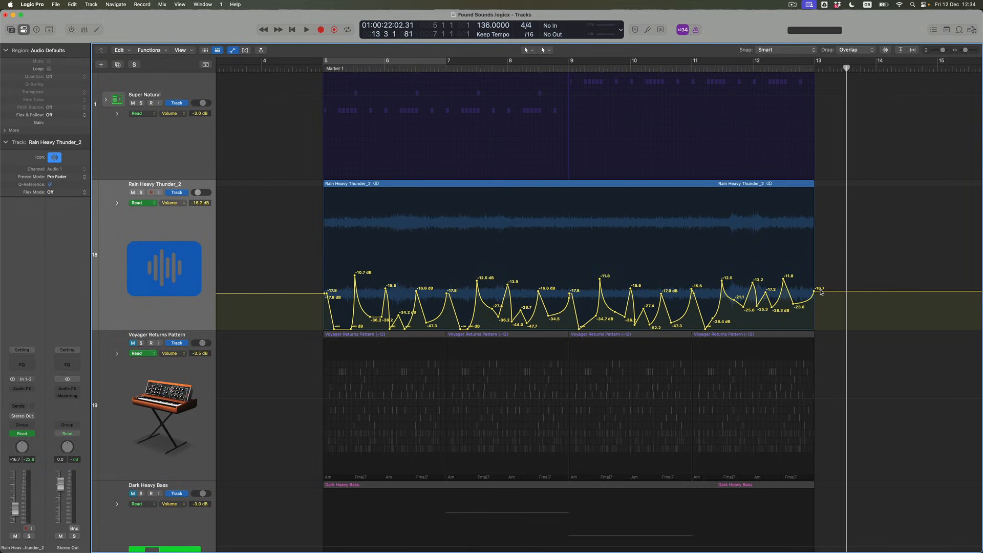
key(a)
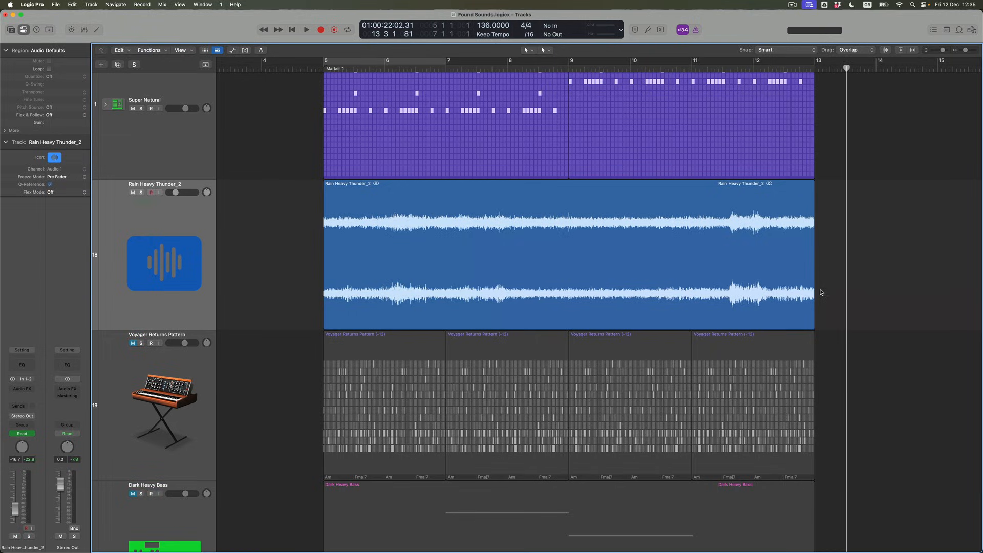
key(z)
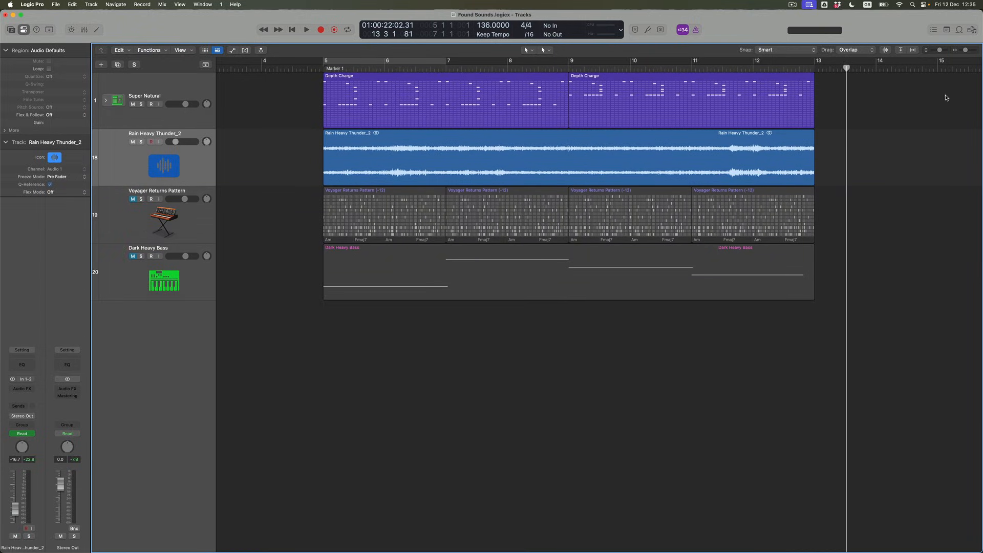
Step: Audition Steam Train Passing 01 and 02, and add 02 at bar 5 on a new track directly below the rain track
click(959, 30)
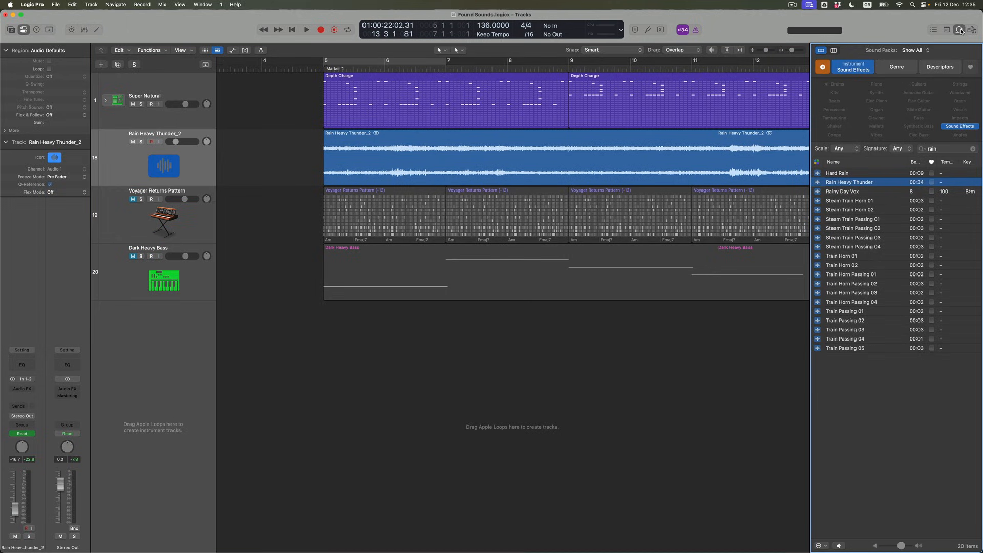
click(859, 219)
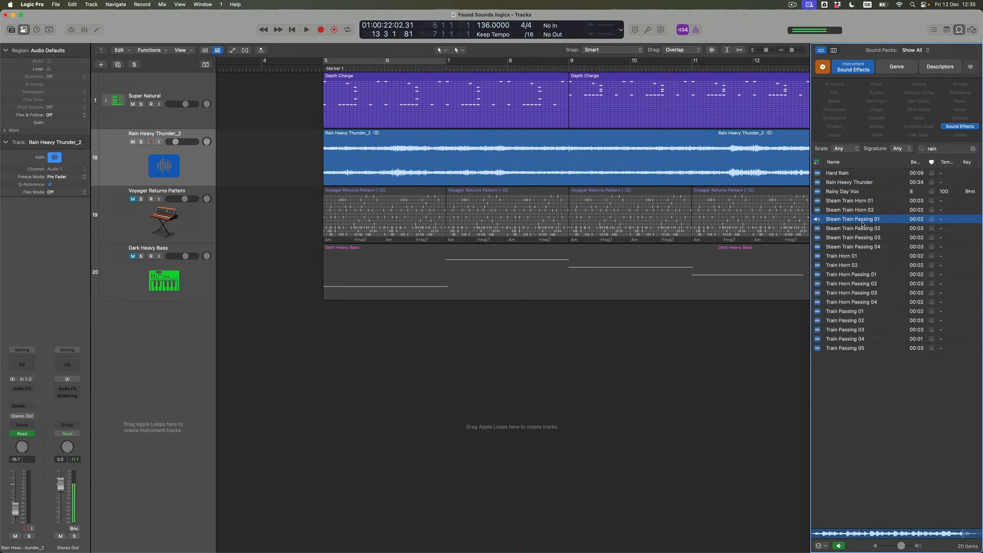
click(864, 229)
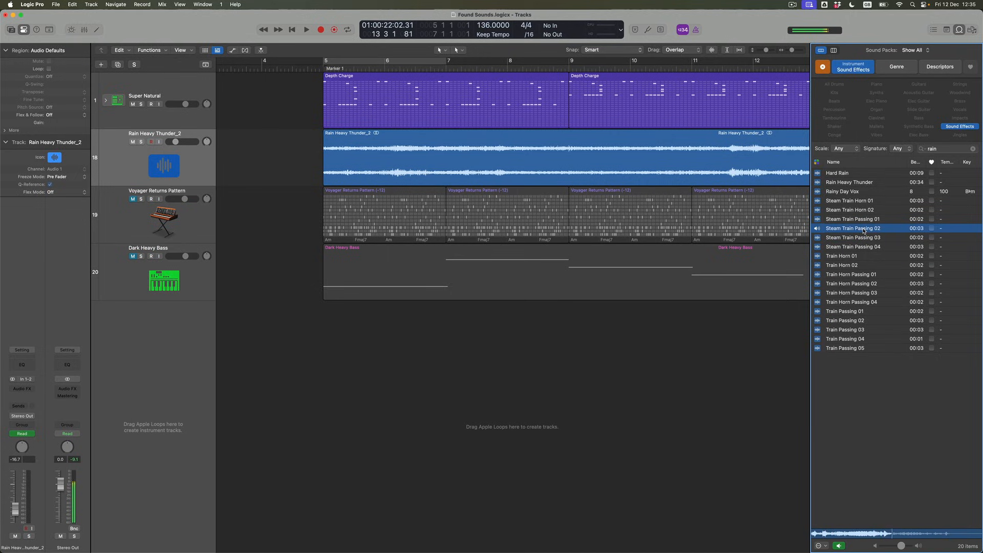
drag(864, 228, 323, 338)
drag(196, 336, 203, 214)
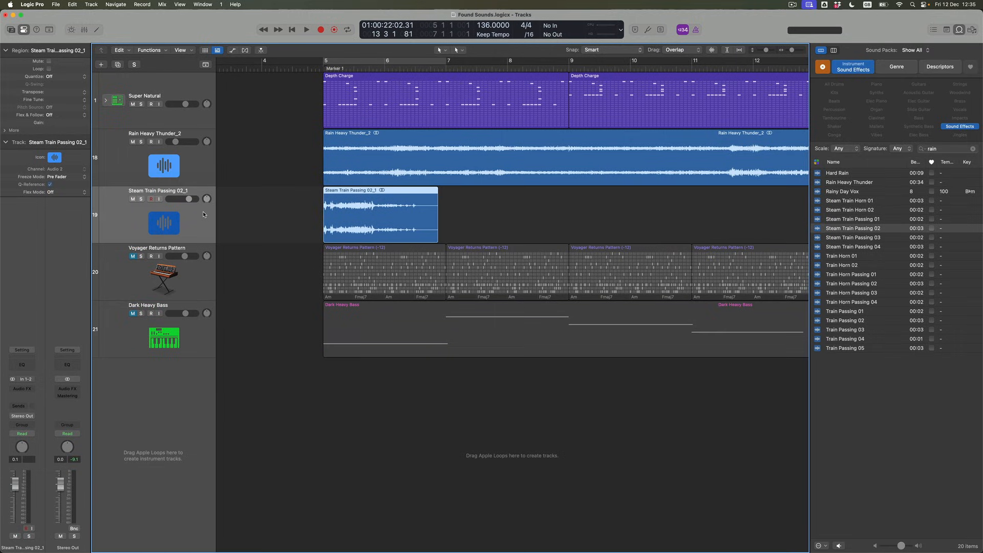
click(956, 31)
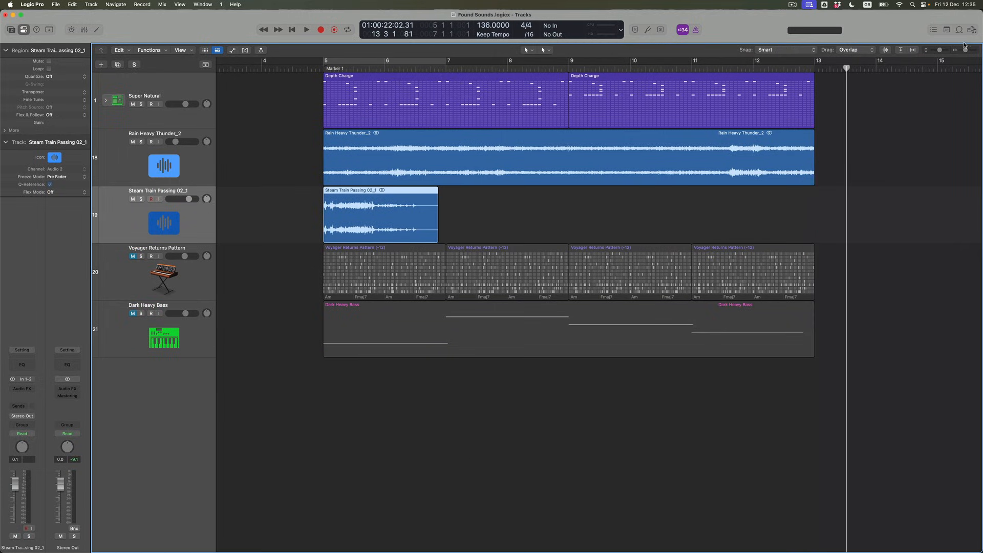
Step: Examine how the steam train's transients line up with the beat around bar 5 and play the section
key(super+Down)
key(super+Down)
key(super+Down)
key(super+Right)
key(super+Right)
key(super+Right)
key(super+Right)
key(super+Right)
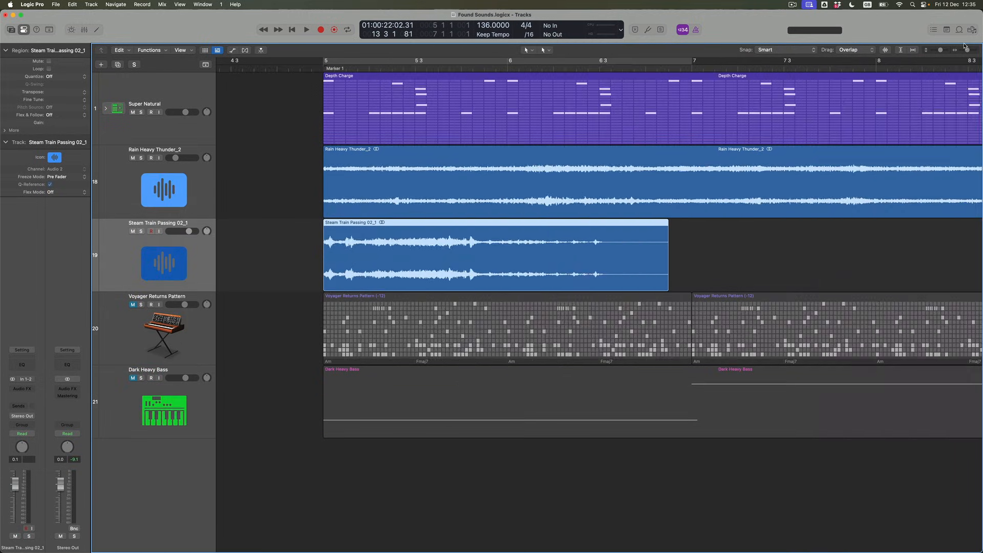
click(369, 67)
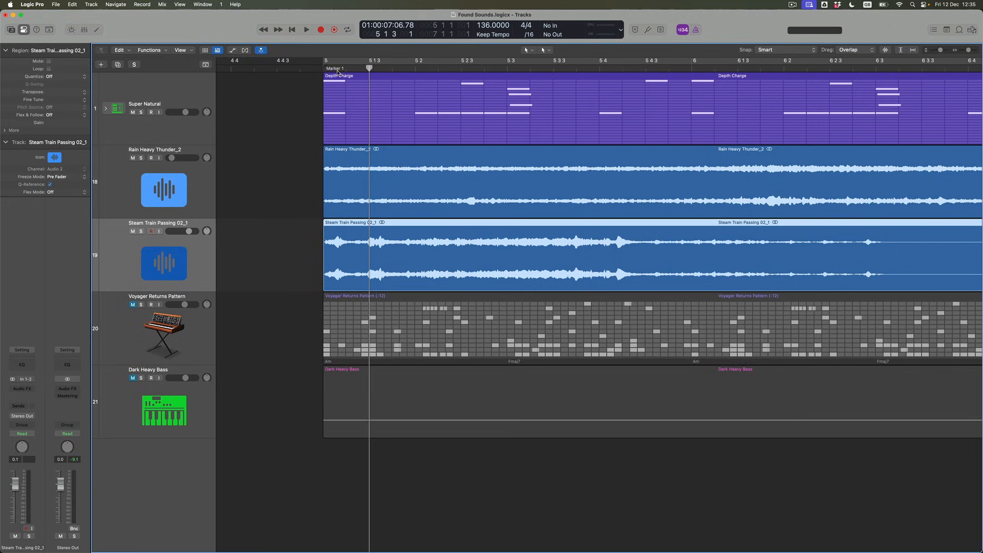
drag(368, 68, 346, 68)
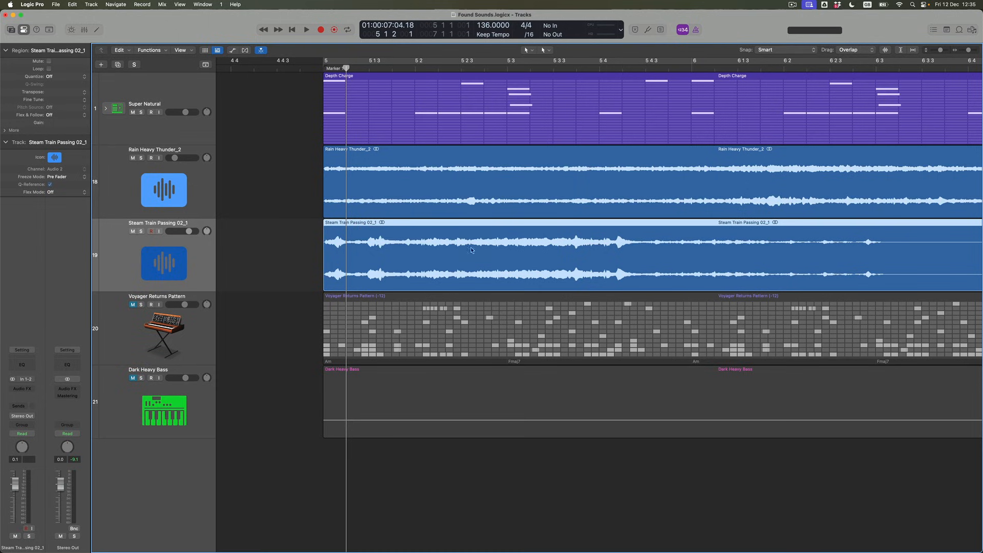
key(super+Left)
key(super+Left)
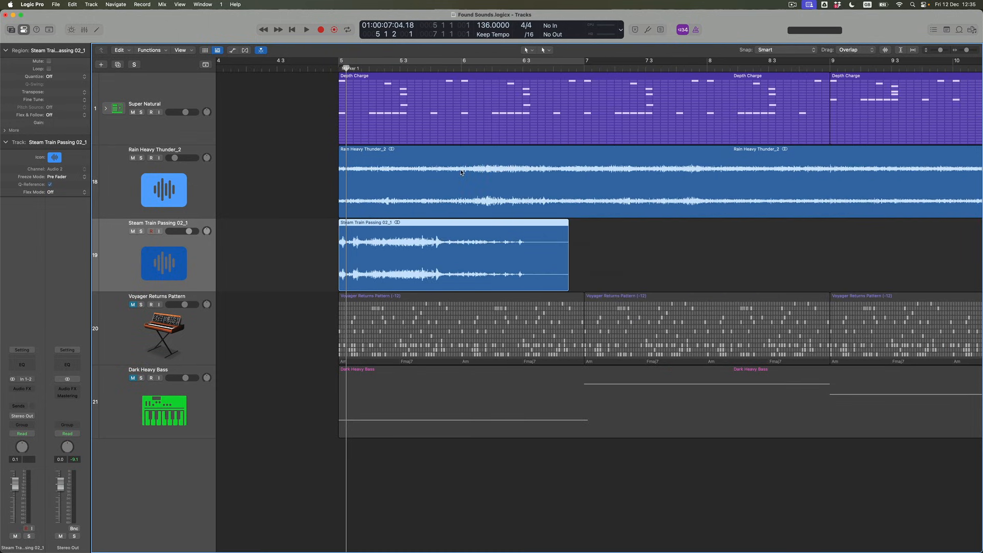
key(space)
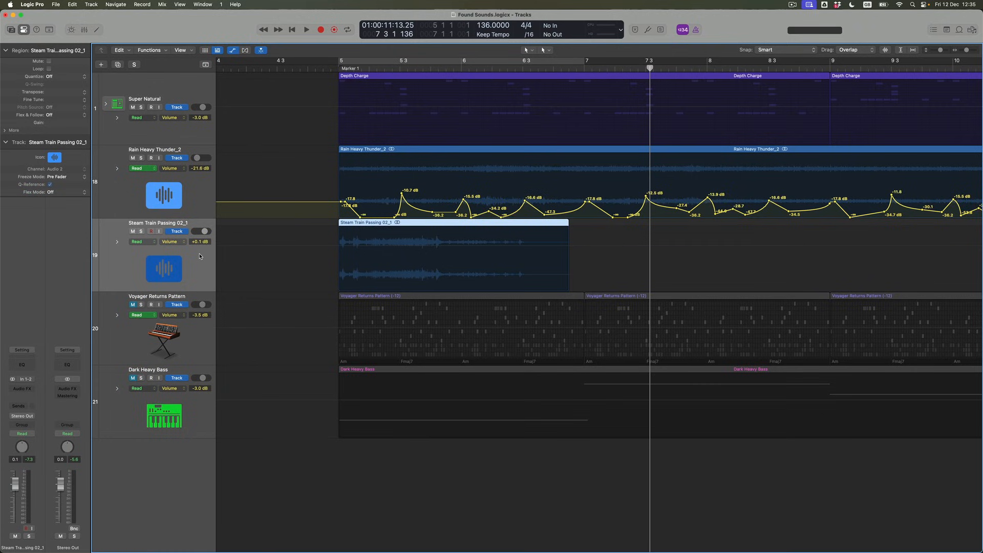
Step: Create volume automation on the steam train track with a dip to -25.8 dB at about 5 1 2
key(super+Down)
key(super+Down)
key(super+Right)
key(super+Right)
key(super+Down)
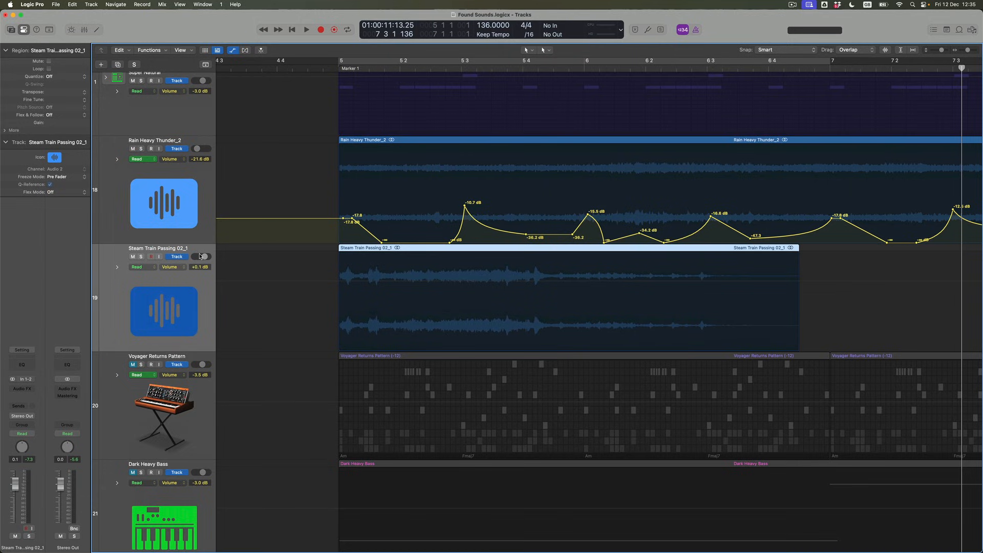
click(347, 285)
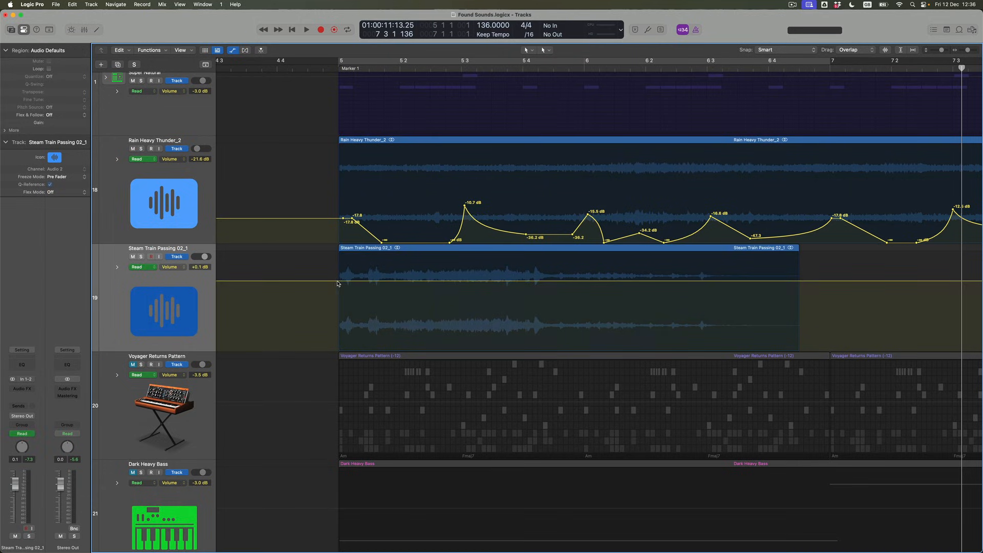
click(340, 281)
drag(362, 282, 365, 302)
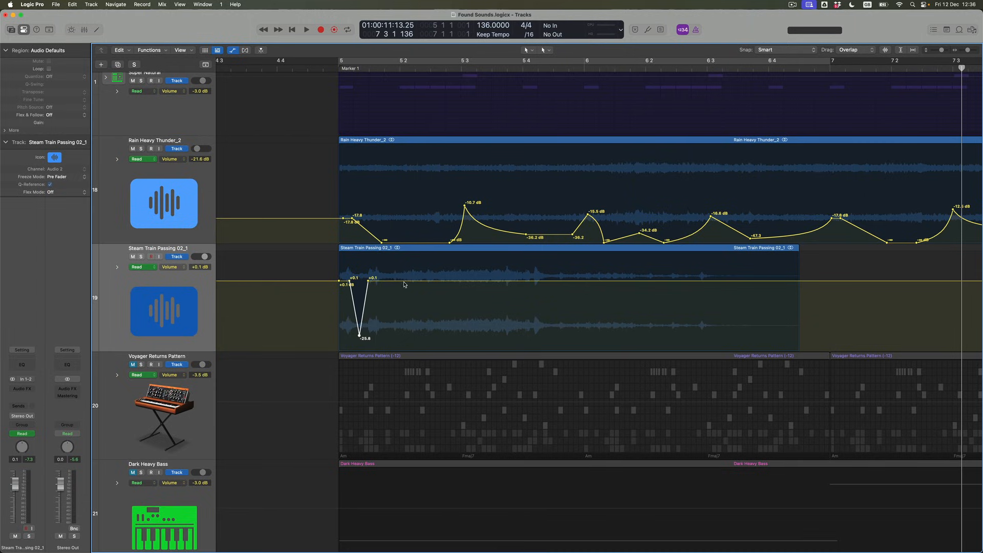
Step: Add a second volume dip to -18.5 dB around 5 2 on the steam train track and raise the peak before it to +1.5 dB
click(387, 281)
click(426, 281)
click(419, 282)
drag(407, 282, 390, 327)
drag(370, 282, 368, 278)
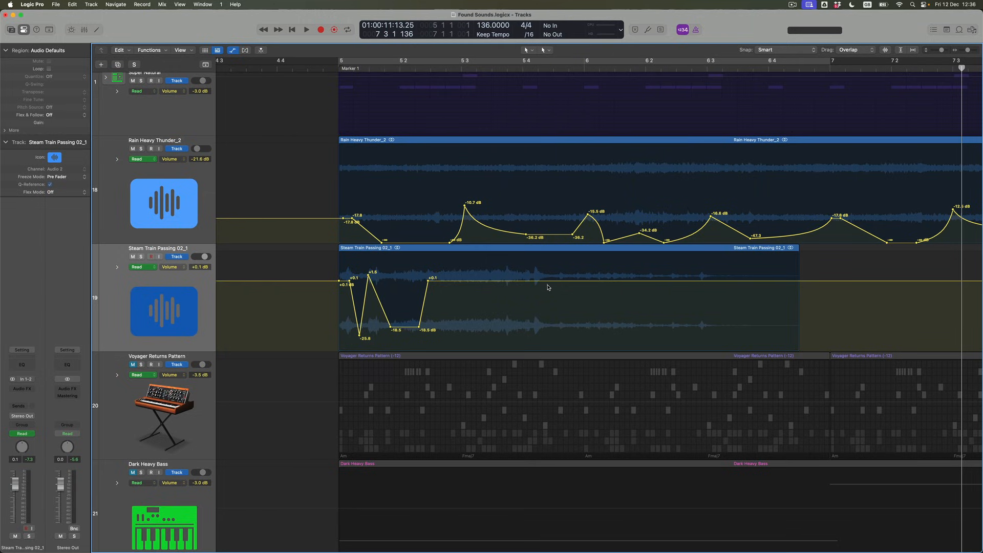
Step: Ramp the steam train's volume down to -28.0 dB at 6 1 3 and back up to -1.5 dB just before 6 3, and audition it
click(629, 281)
drag(629, 281, 628, 337)
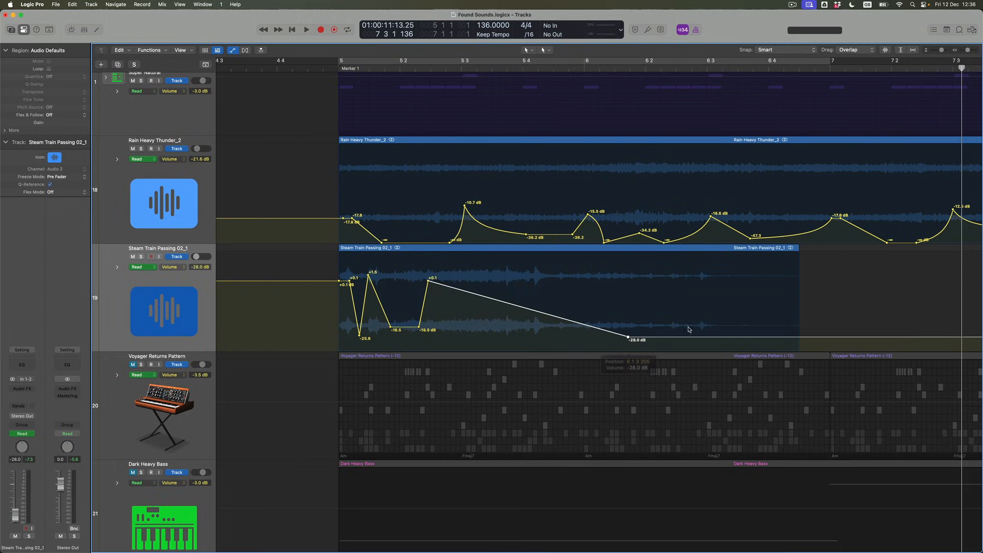
click(707, 71)
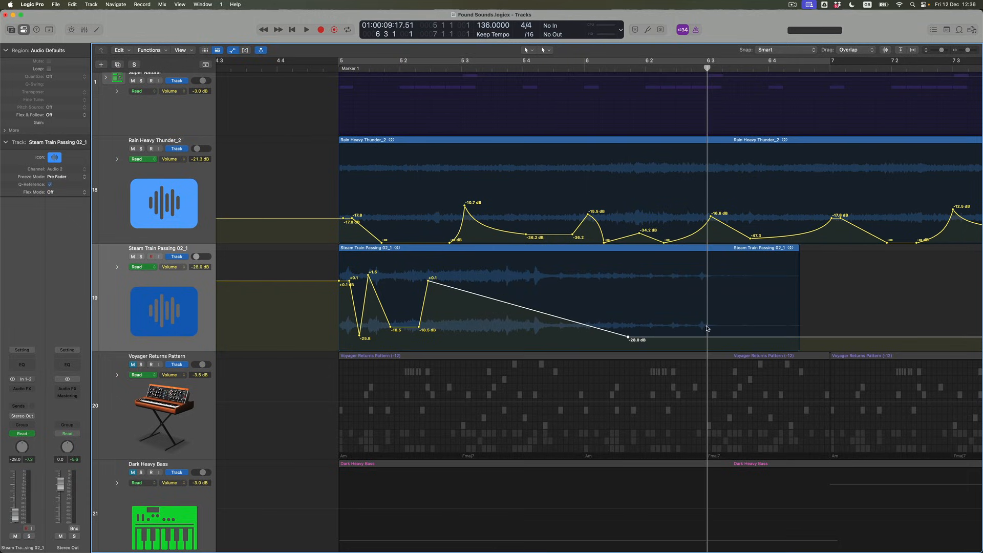
drag(703, 338, 702, 287)
key(space)
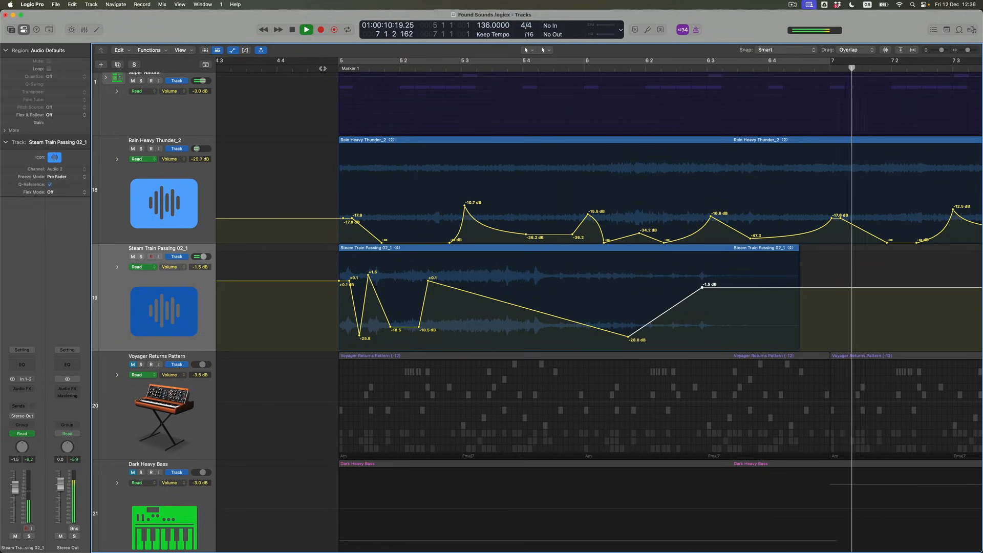
key(super+Left)
key(super+Left)
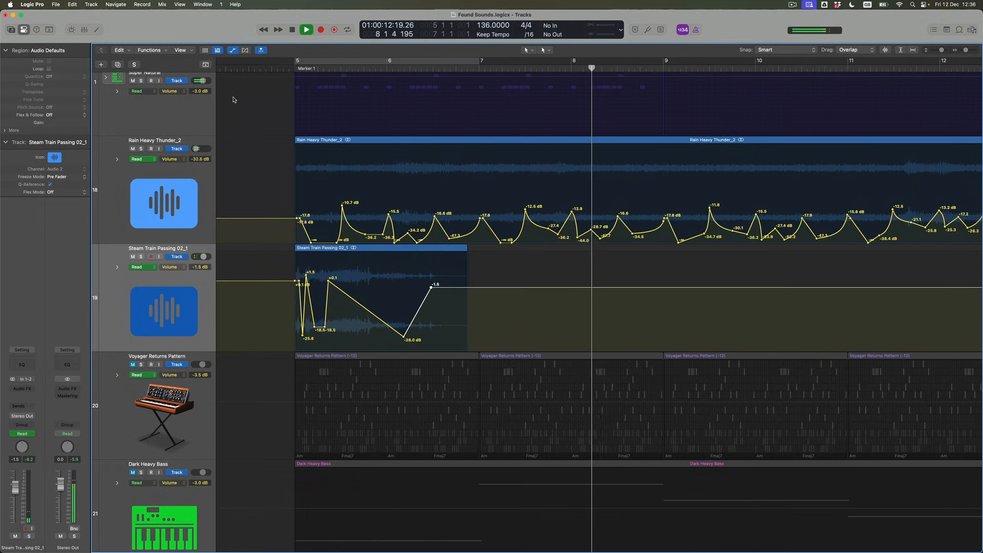
key(super+Up)
key(space)
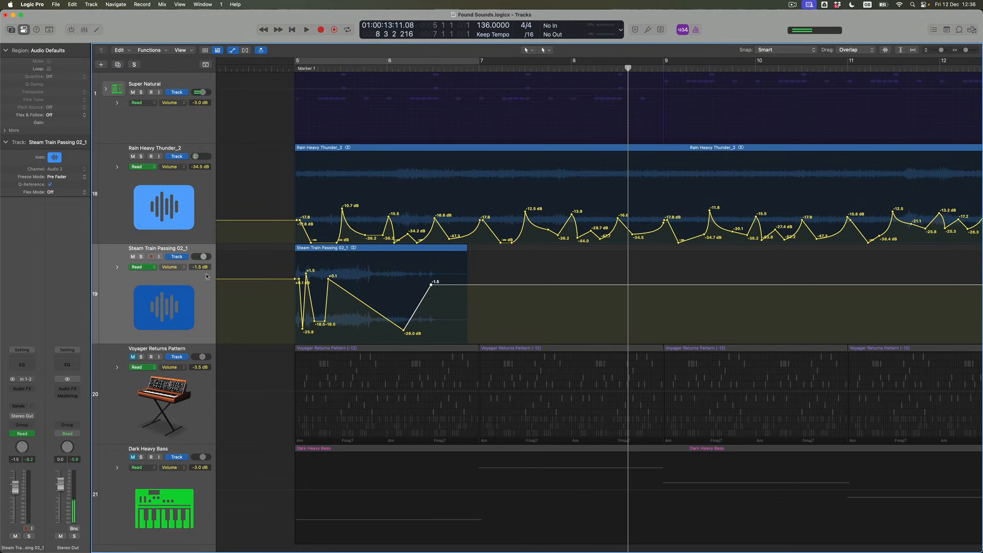
Step: Lower the steam train track's whole volume curve so it starts at -8.1 dB, and play it from before bar 5
drag(207, 270, 206, 333)
click(272, 68)
key(space)
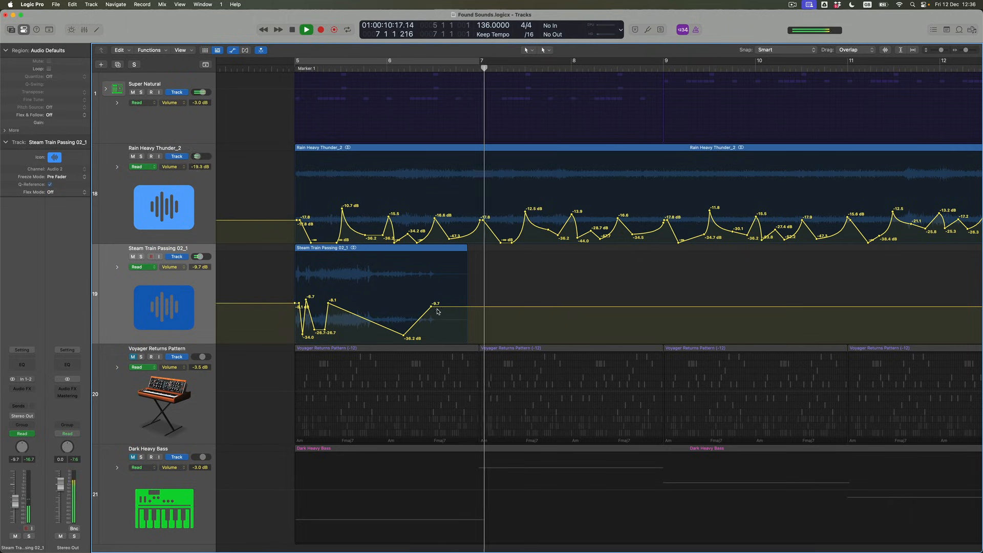
Step: Raise the steam train's last volume peak to -1.8 dB, replay it, and drop the volume to -34.8 dB at the region's end
drag(431, 306, 431, 285)
click(274, 68)
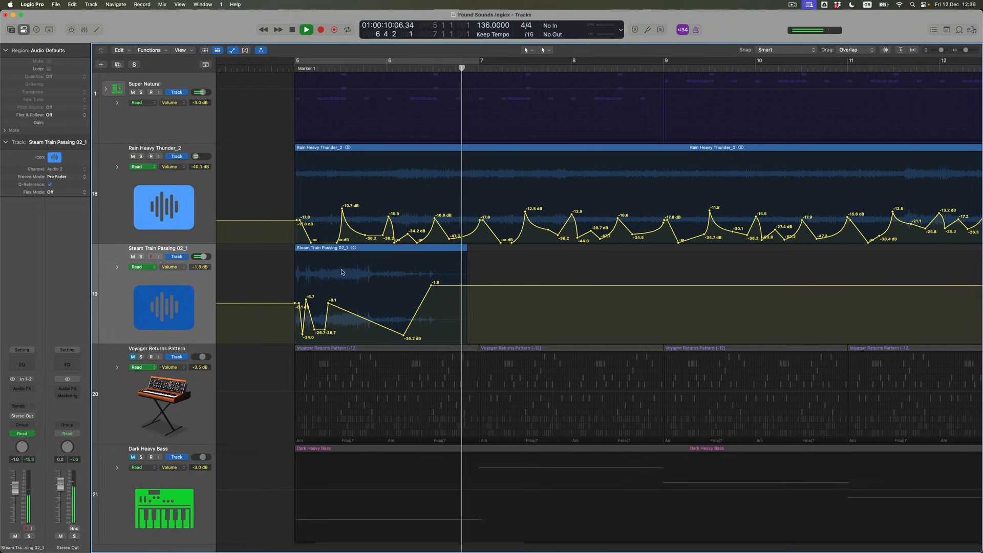
drag(466, 286, 468, 336)
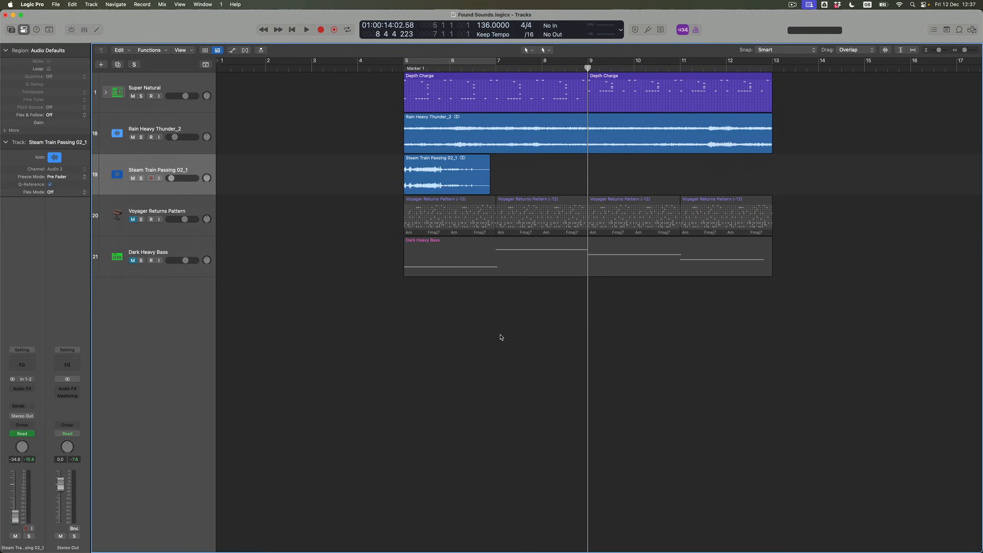
Step: Audition the Train Passing 01 to Train Passing 05 loops among the sound effects found with "rain"
click(964, 29)
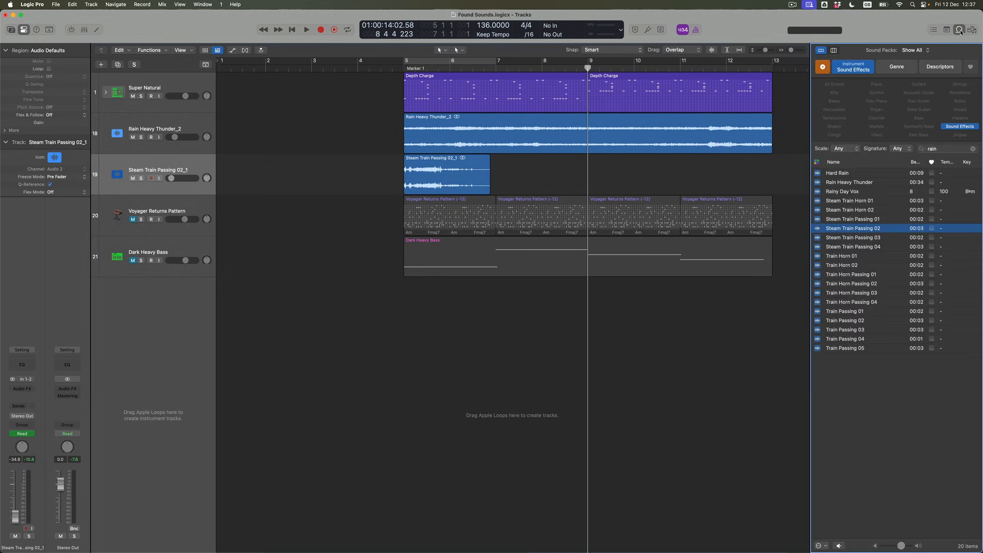
click(846, 313)
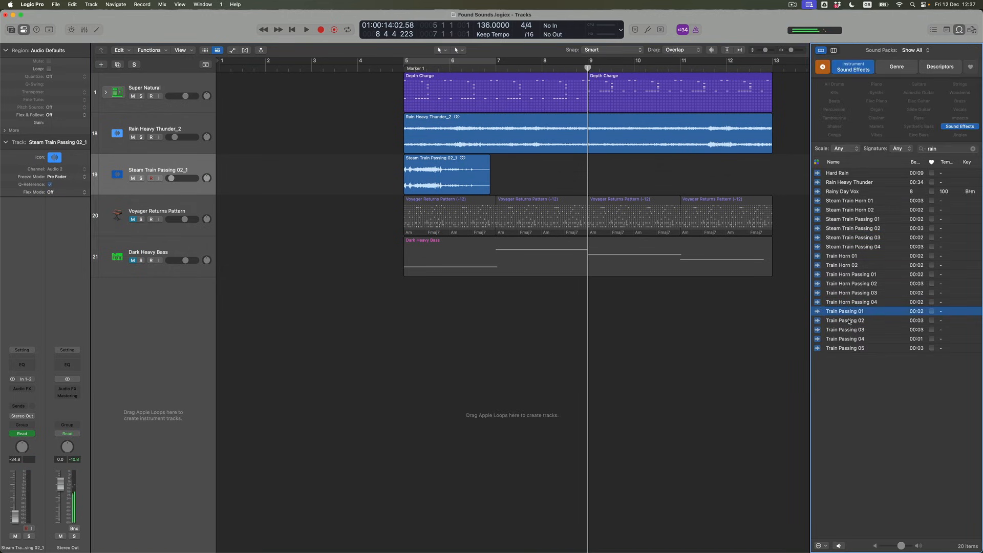
click(849, 321)
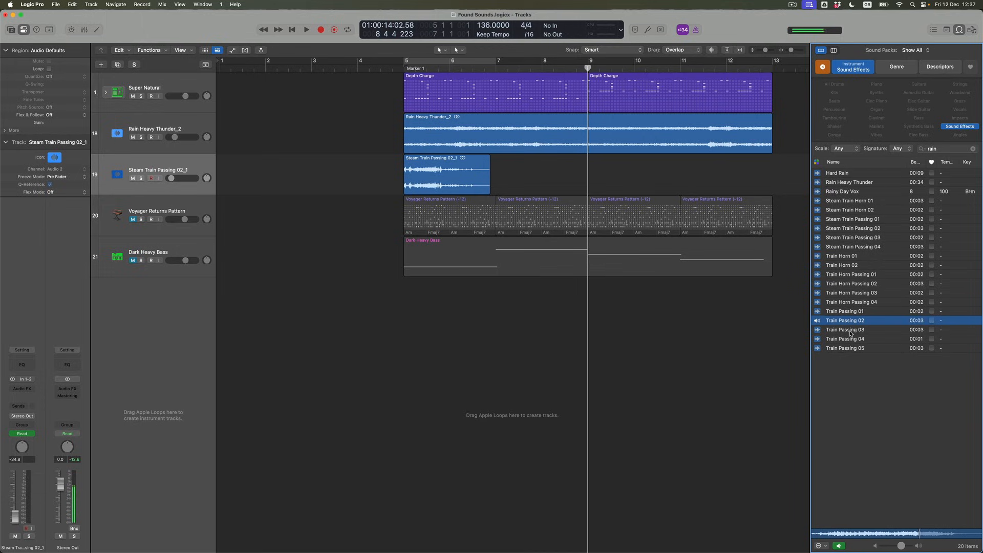
click(850, 330)
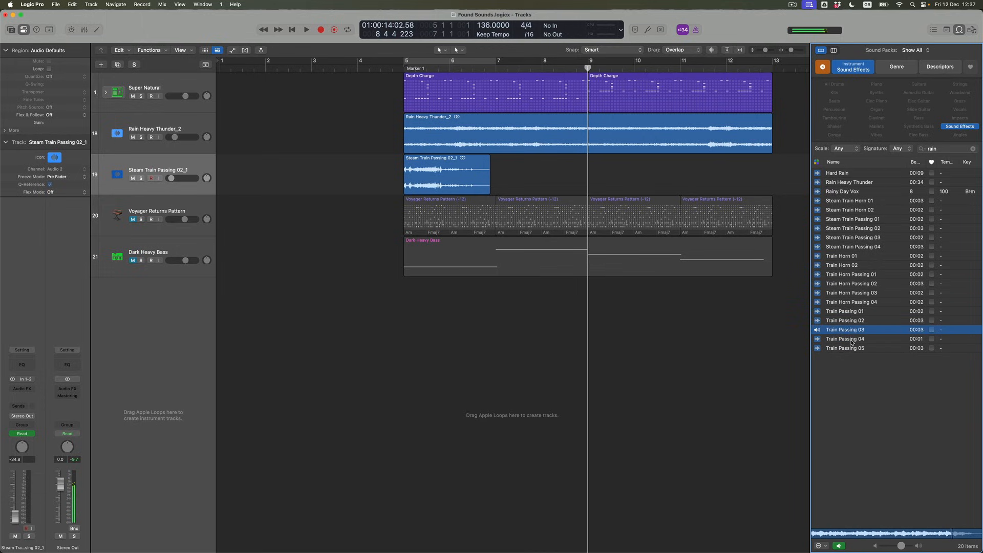
click(851, 342)
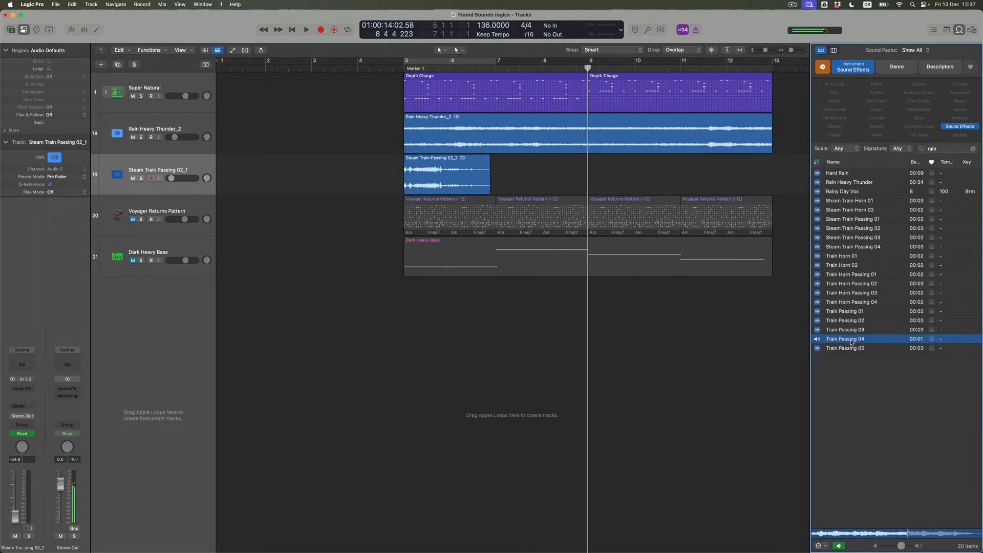
click(853, 349)
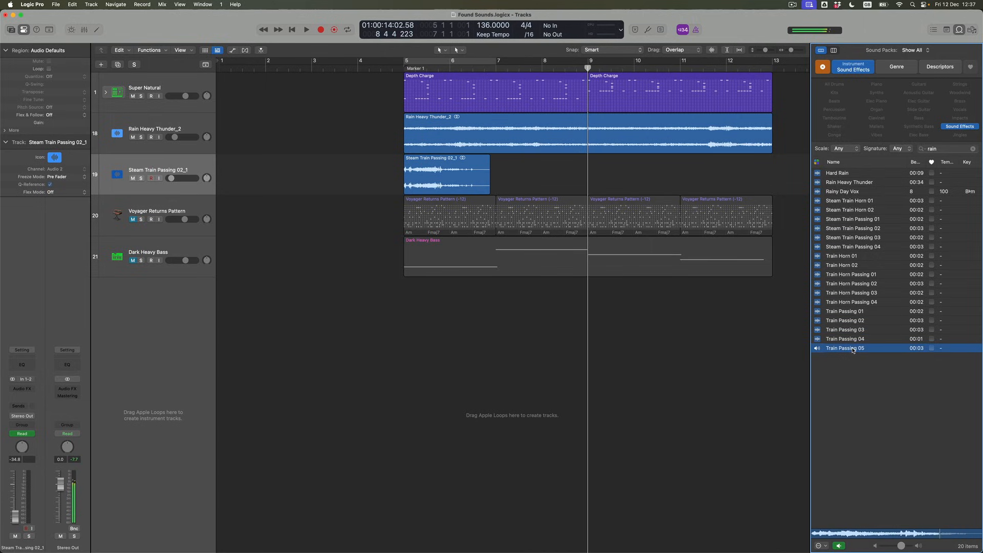
Step: Add Train Passing 05 ending at bar 13, trimmed to start just before bar 12, on a new track directly beneath the steam train
drag(852, 350, 671, 318)
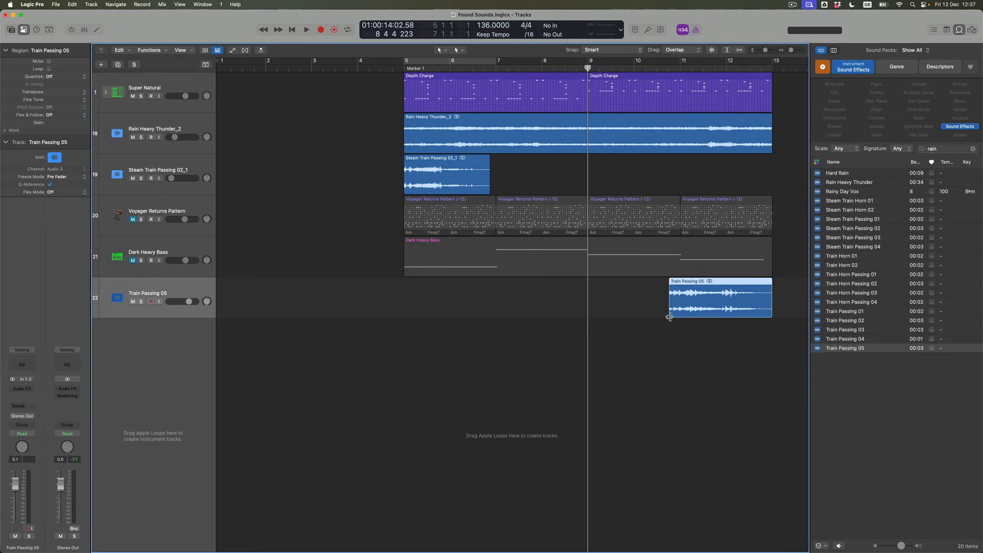
drag(670, 316, 719, 317)
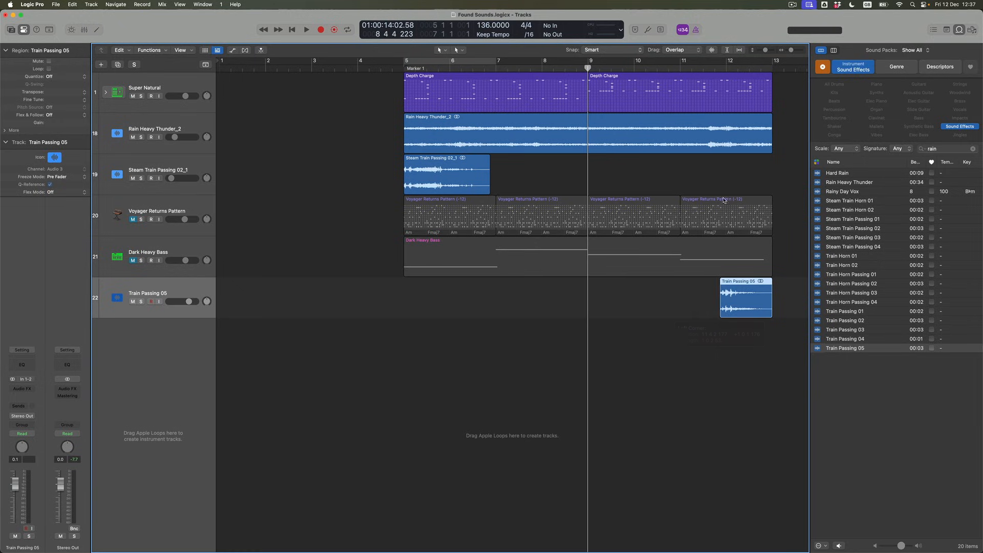
drag(162, 290, 171, 209)
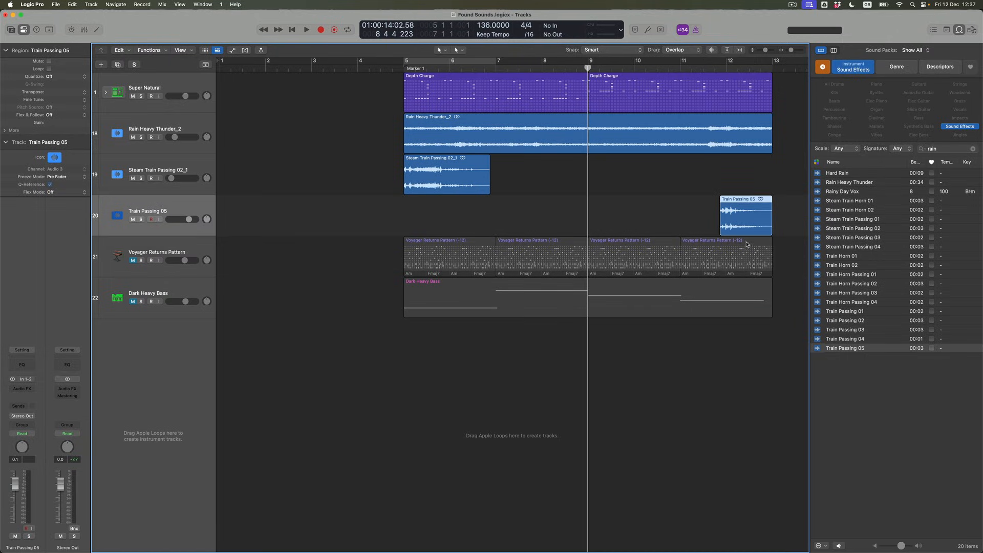
Step: Close the loop browser and align the start of the Train Passing 05 region with 12 1 1
click(959, 31)
key(super+Right)
key(super+Right)
key(super+Down)
key(super+Down)
key(super+Down)
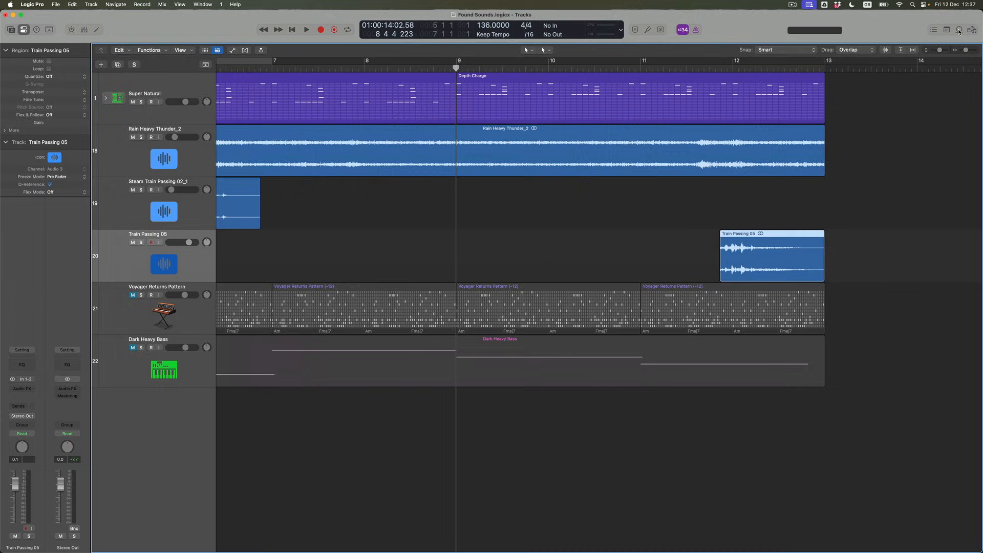
click(734, 67)
drag(746, 247, 760, 273)
key(super+Right)
key(super+Right)
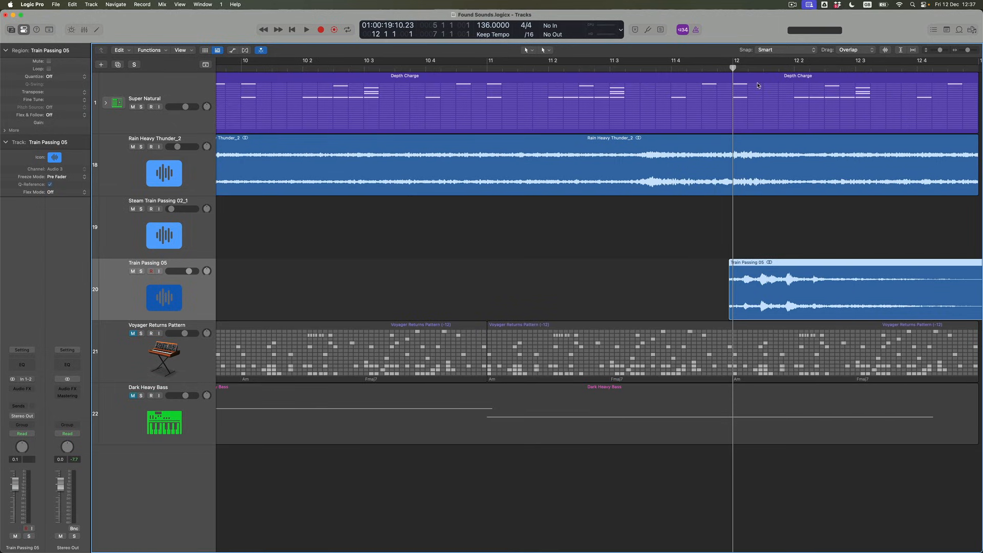
click(749, 68)
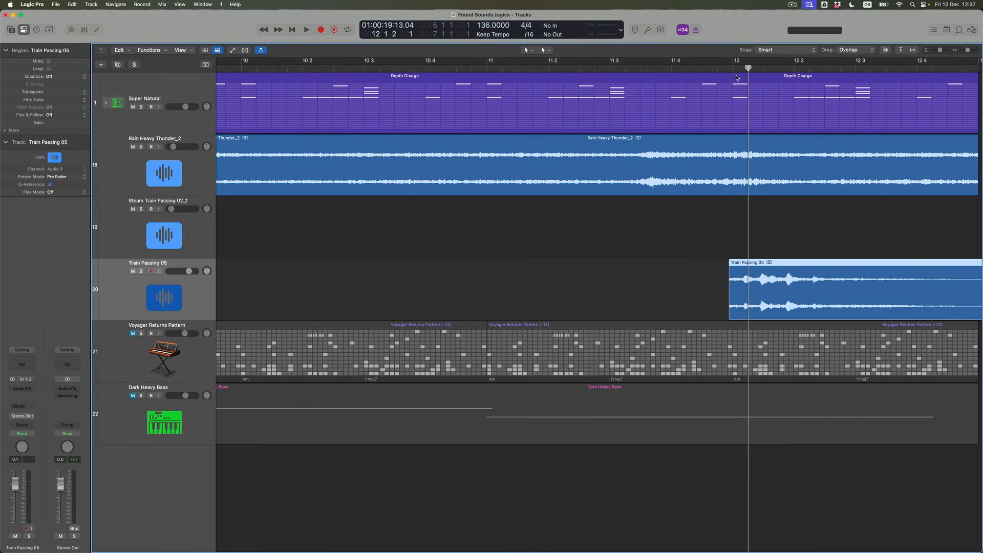
click(733, 67)
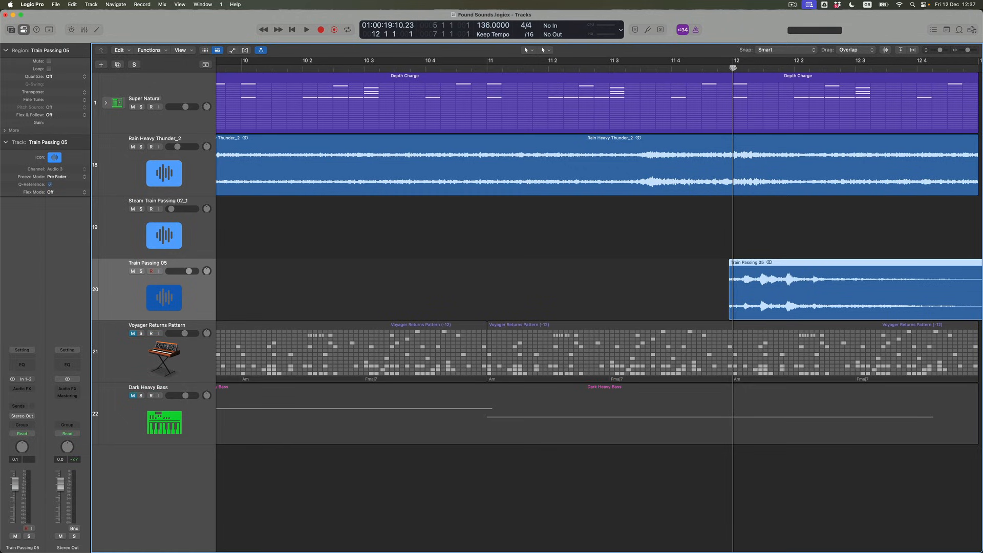
key(semicolon)
Step: Compare the Train Passing 05 peaks with the grid at 12 1 2, 12 1 3 and 12 2, and play from just before bar 9
click(749, 67)
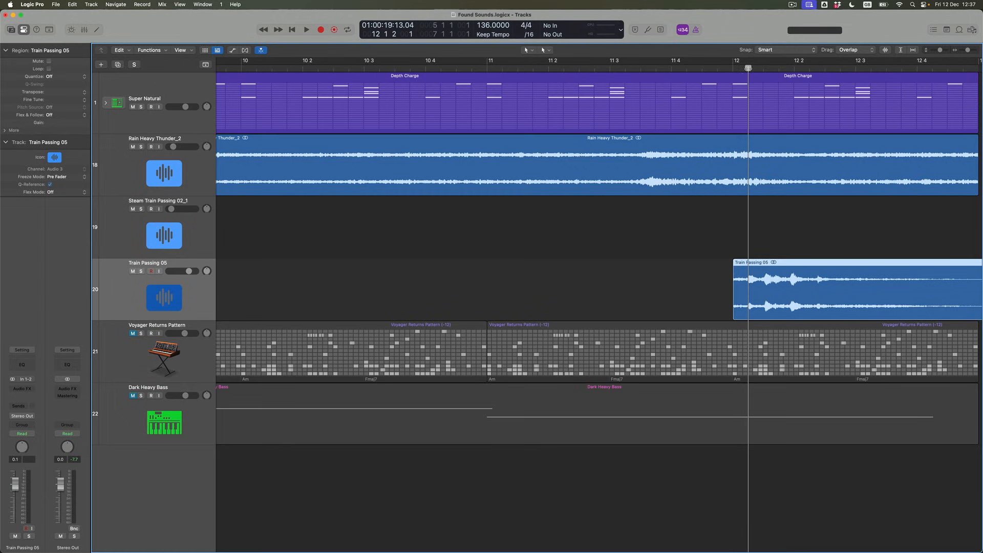
click(763, 69)
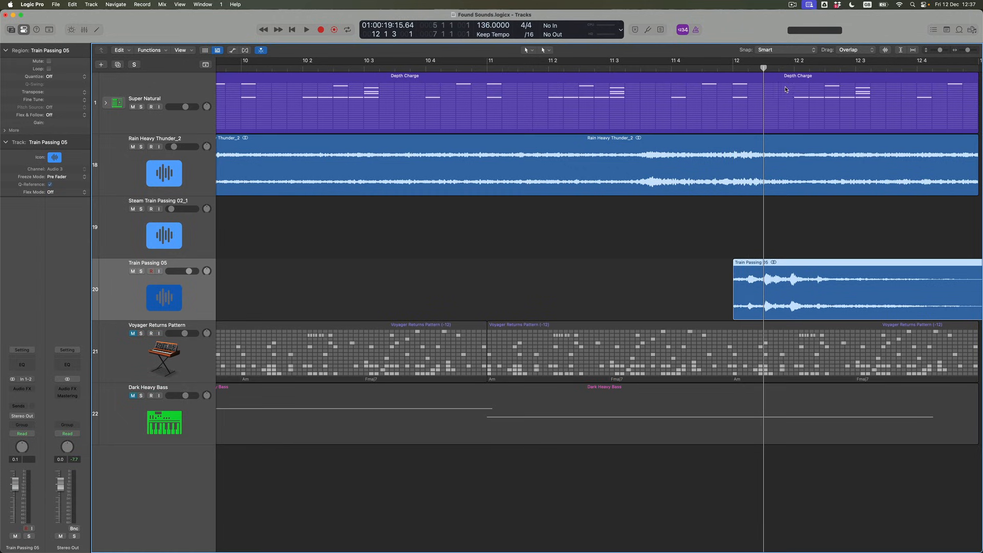
click(794, 69)
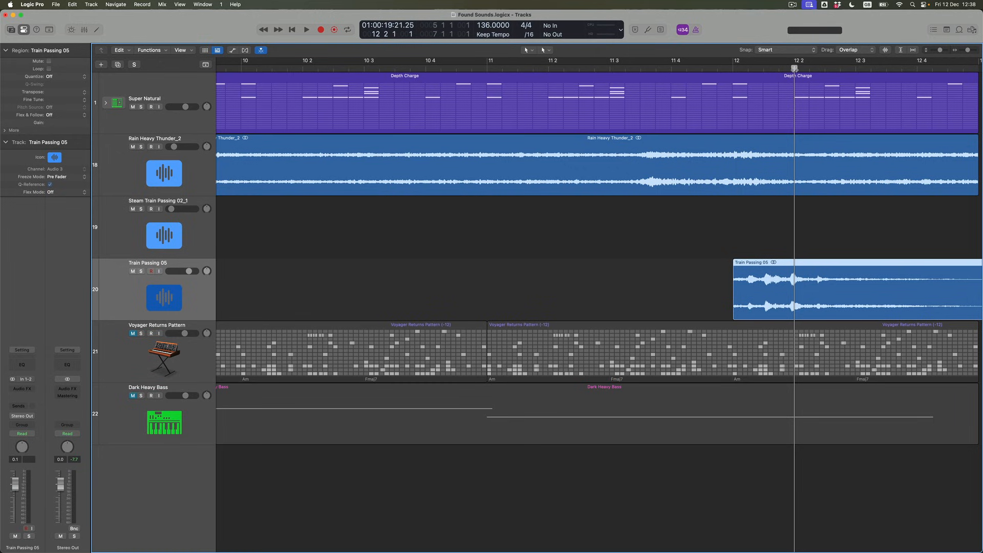
key(super+Left)
key(super+Left)
key(super+Up)
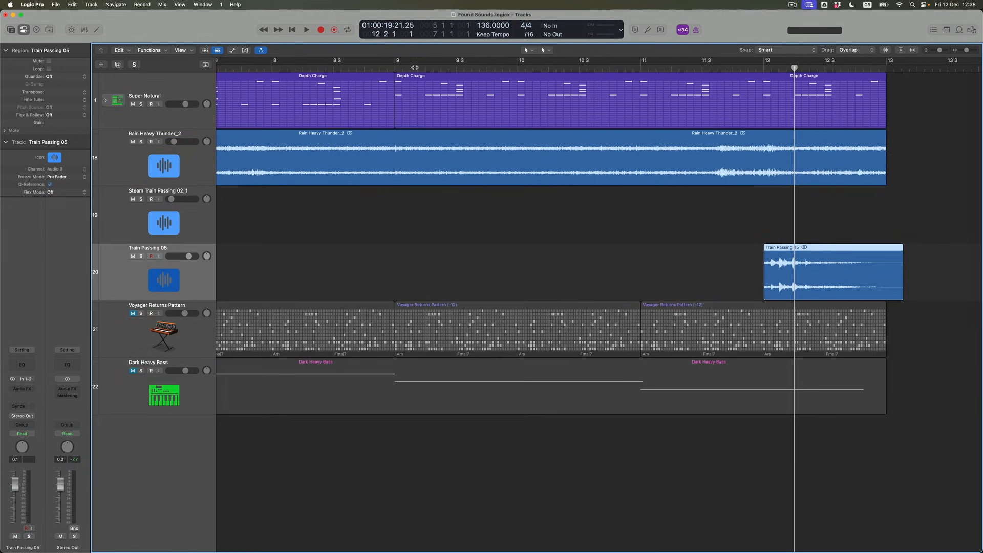
double_click(386, 68)
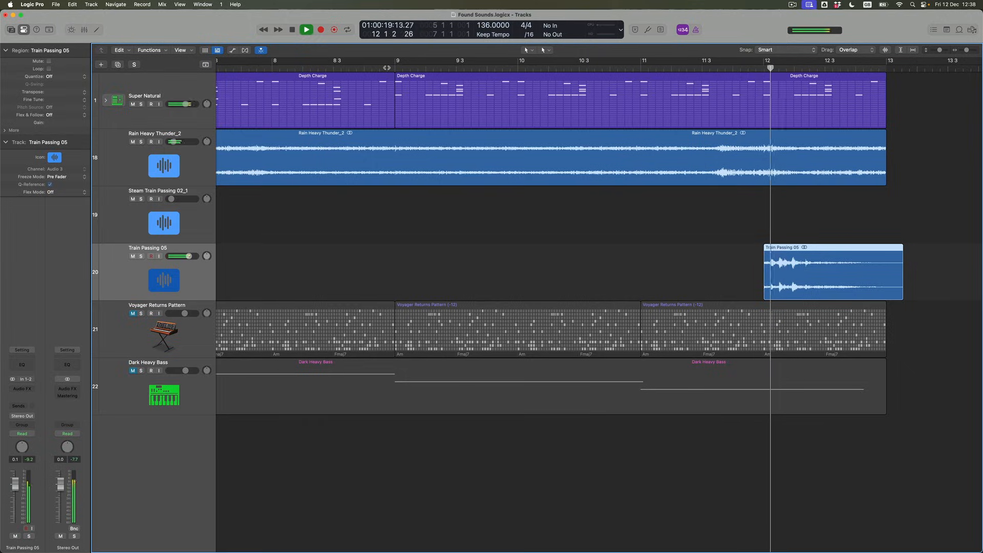
key(space)
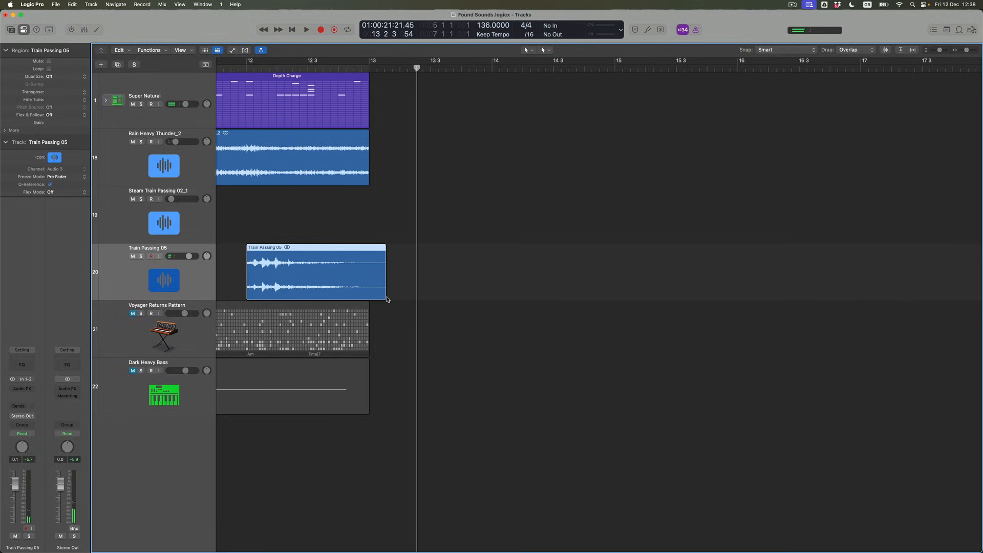
Step: Trim the end of the Train Passing 05 region to bar 13 and draw a long fade-out over its tail
drag(385, 296, 368, 299)
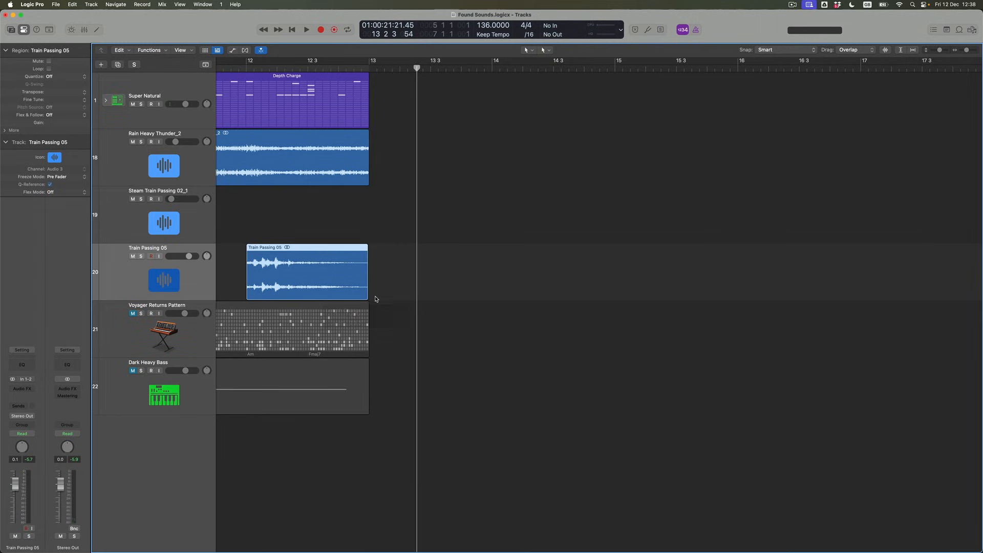
key(t)
click(403, 296)
drag(282, 264, 459, 310)
Step: Return to the Pointer tool, set a cycle range from bar 5 to bar 13, and solo the rain track
scroll(459, 309, down, 5)
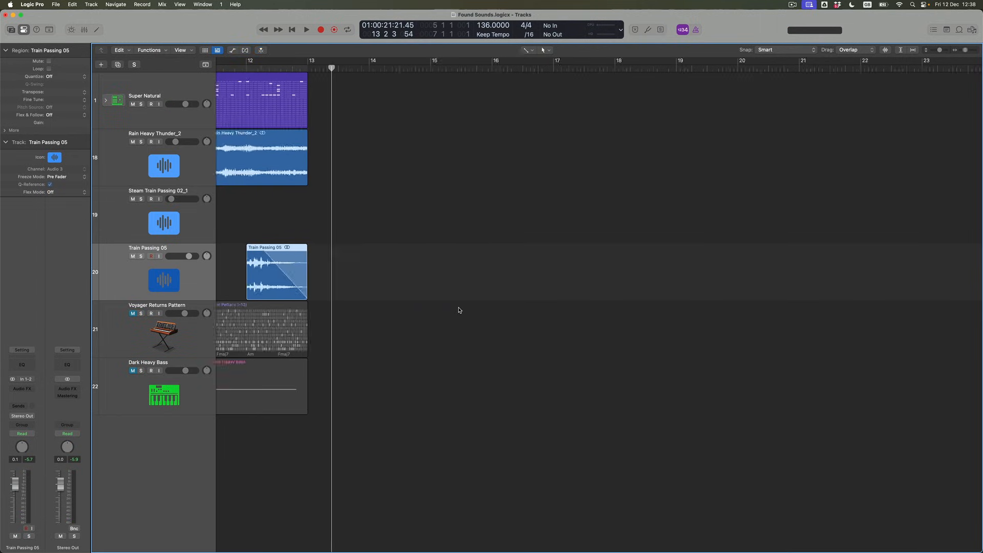
scroll(438, 303, left, 10)
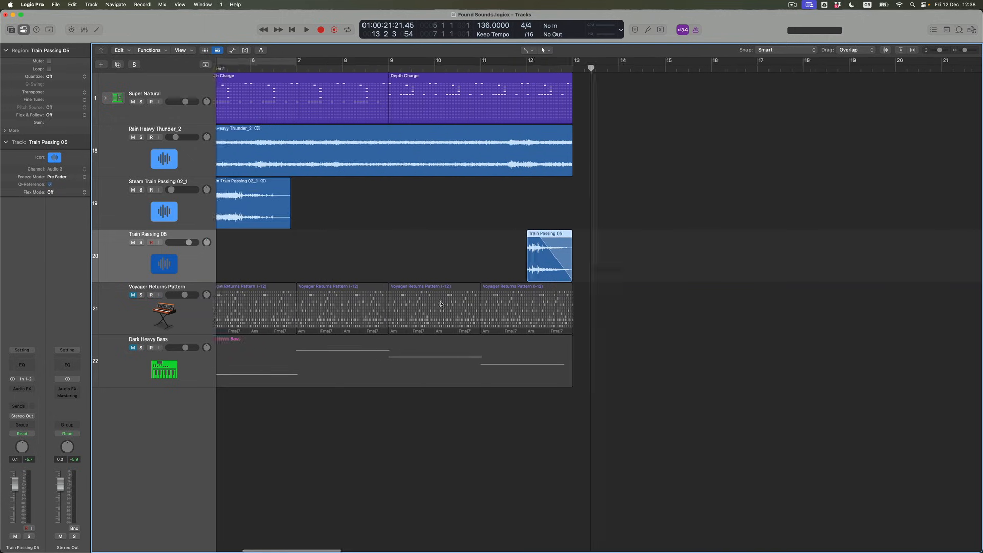
scroll(440, 303, down, 5)
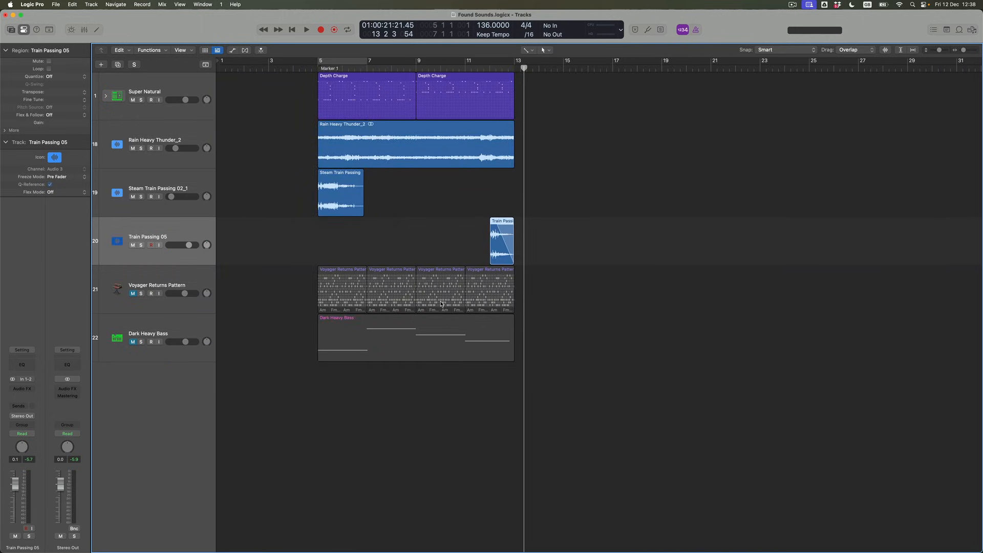
key(t)
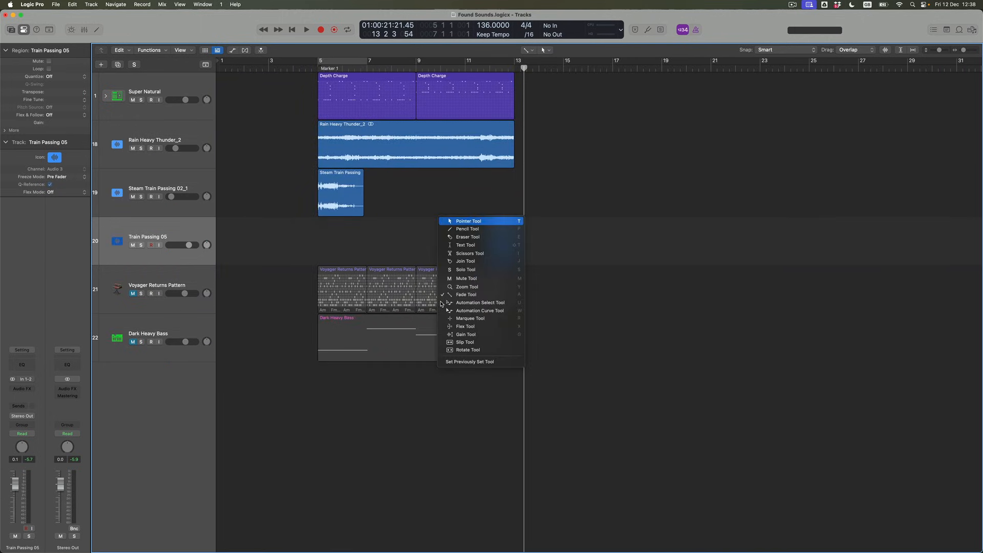
click(453, 223)
drag(320, 62, 514, 64)
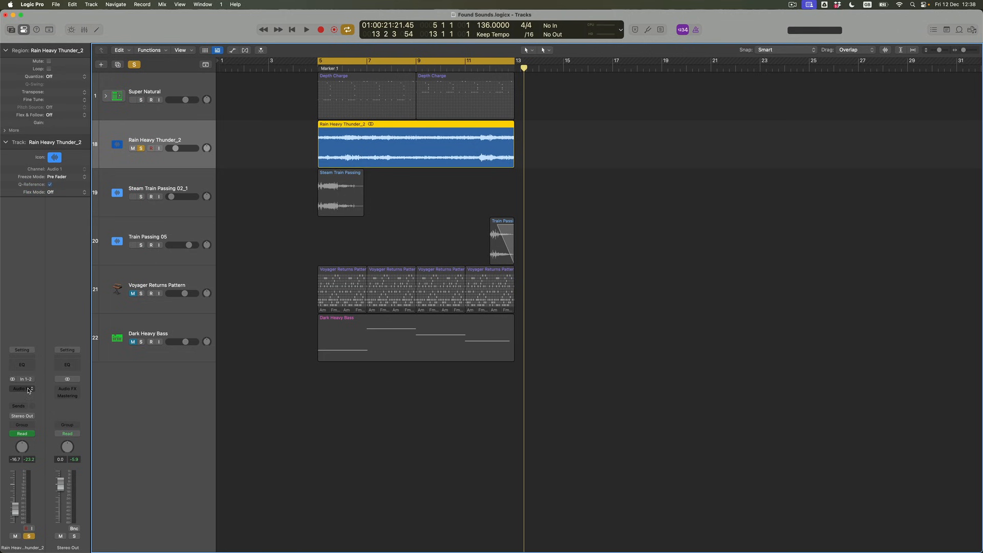
Step: Insert the AutoFilter effect on the Rain Heavy Thunder_2 track
click(29, 390)
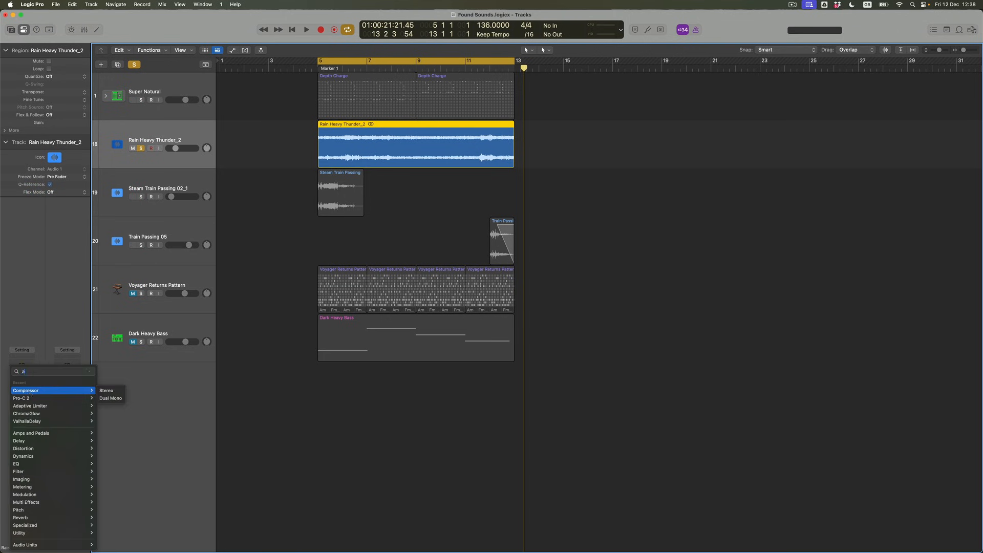
text(ay)
key(BackSpace)
text(uto)
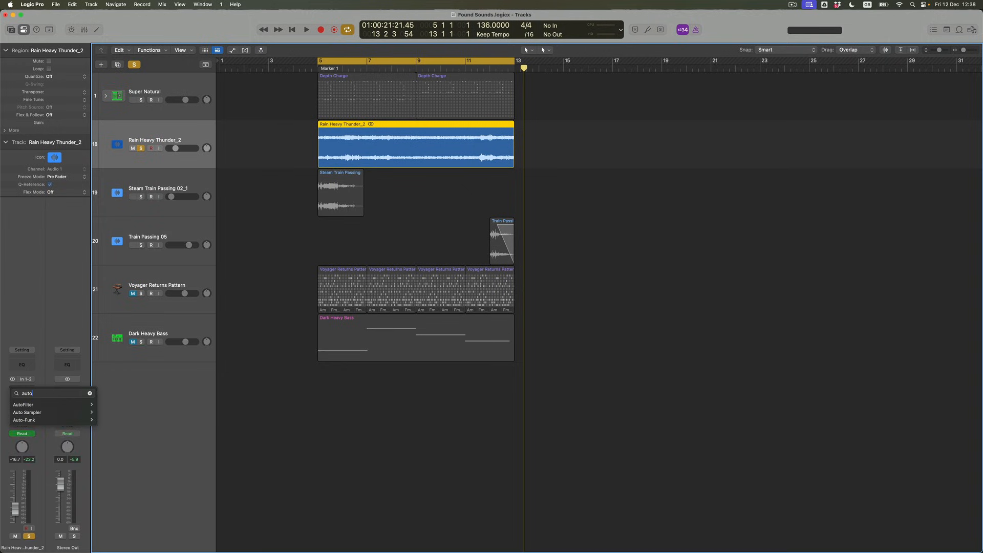
click(108, 405)
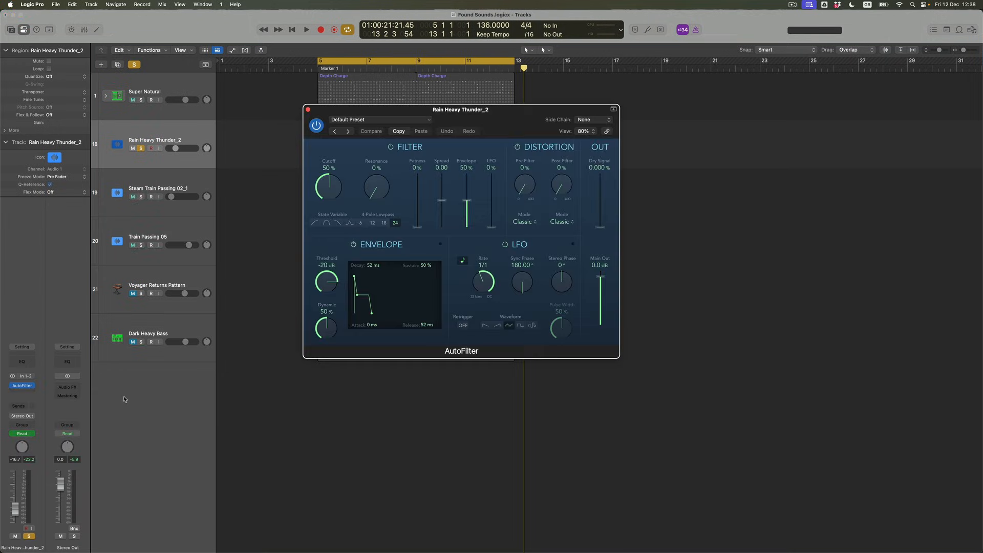
Step: Enlarge the AutoFilter window and set its LFO to the random stepped waveform at a rate of 1/4
click(532, 326)
drag(381, 109, 315, 116)
drag(550, 362, 714, 446)
drag(550, 393, 547, 360)
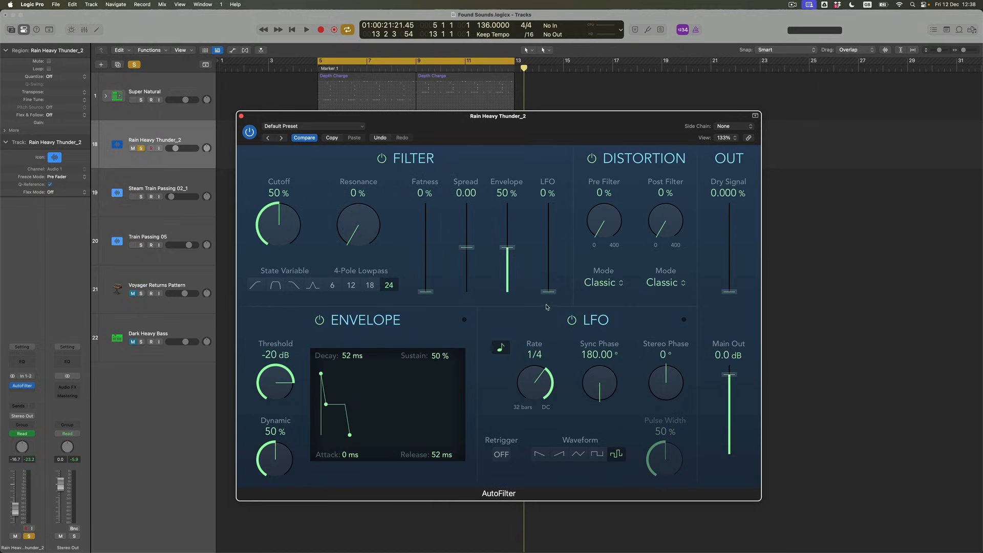
Step: Set AutoFilter's filter envelope amount to 0%, its LFO amount to 20% and the cutoff to 64%
drag(512, 251, 507, 313)
drag(554, 291, 556, 274)
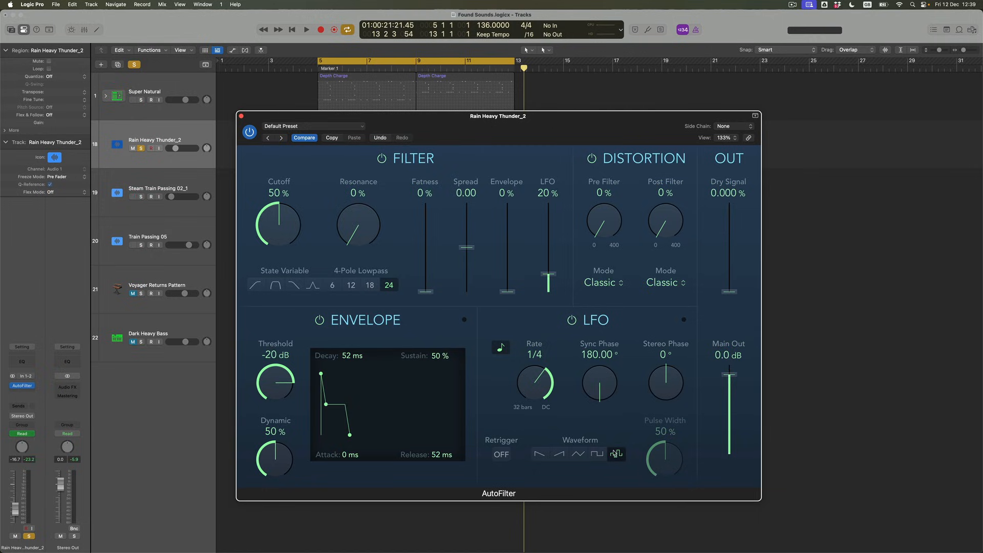
drag(284, 236, 284, 218)
Step: During playback, set AutoFilter's cutoff to 77%, resonance to 14%, post-filter distortion to 16%, LFO rate to 1/2, sync phase to 90° and stereo phase to -90°
click(174, 138)
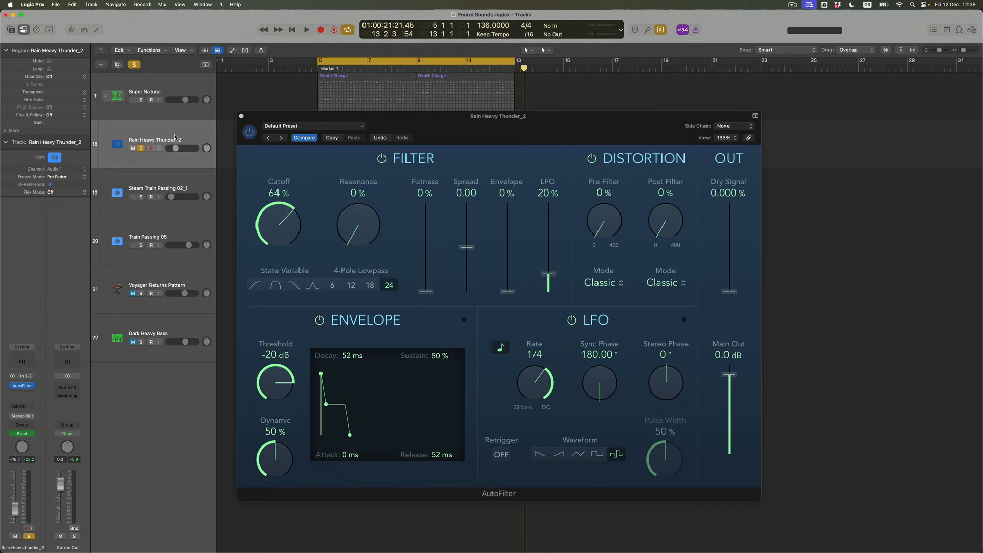
key(space)
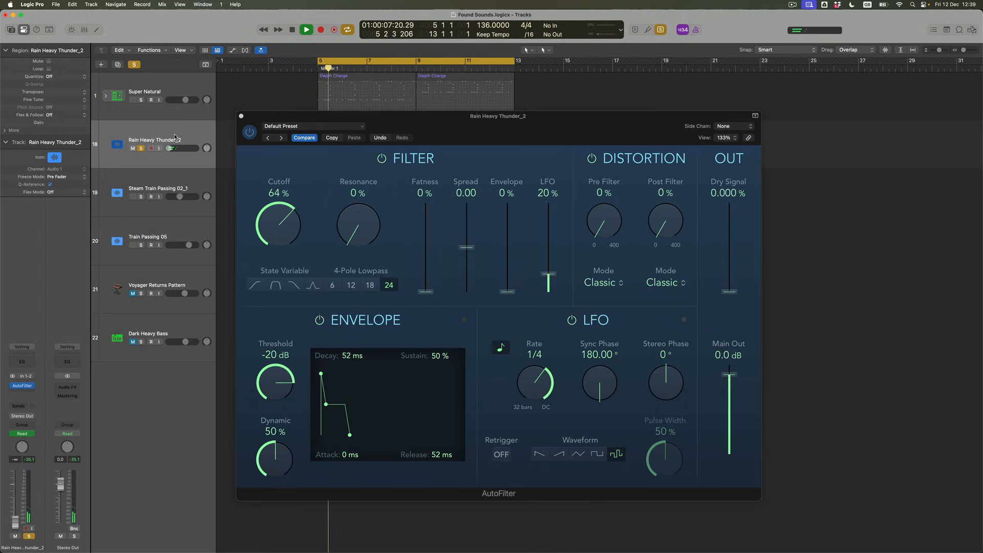
click(268, 214)
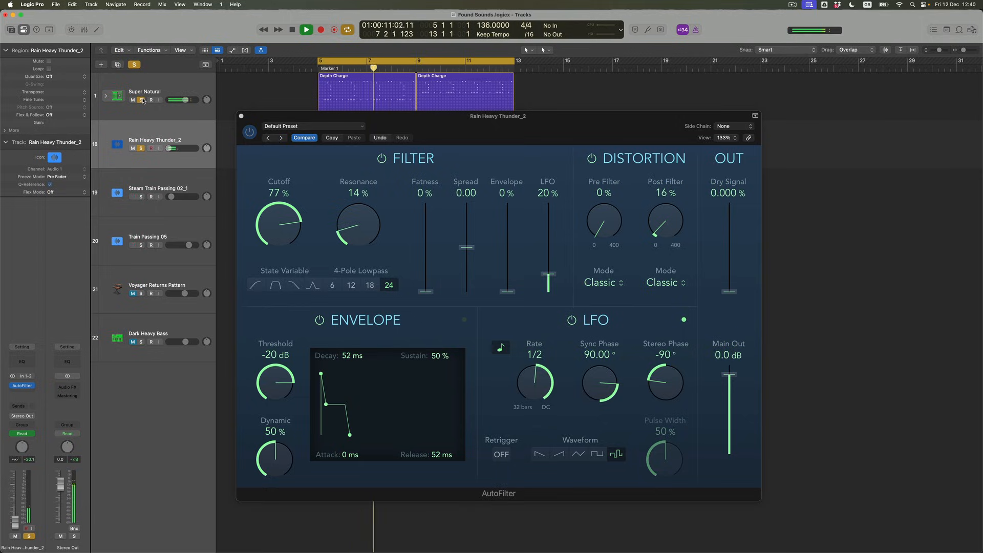
Step: Close AutoFilter and add the Steam Train Passing 02_1 and Train Passing 05 tracks to the solo to hear them with the beat
click(241, 116)
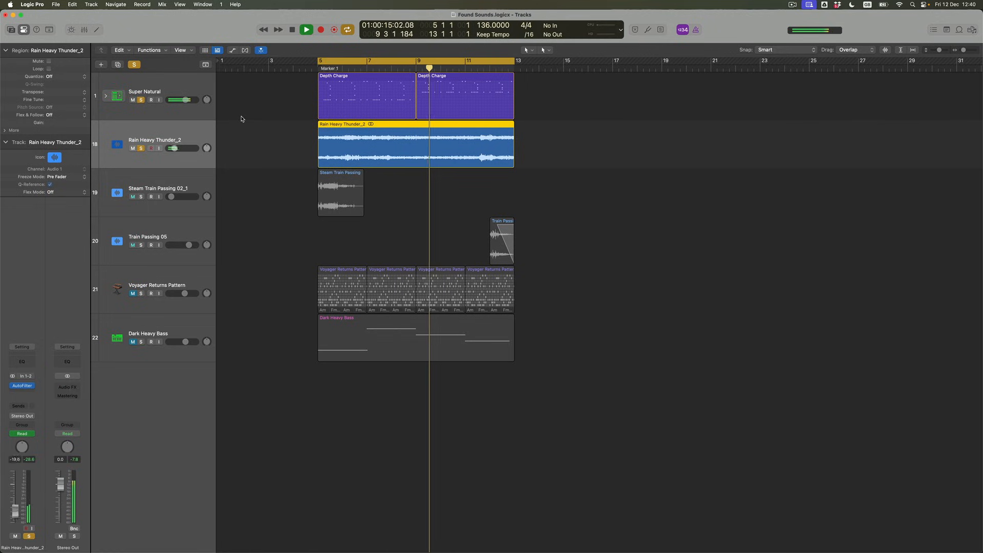
click(141, 197)
click(141, 245)
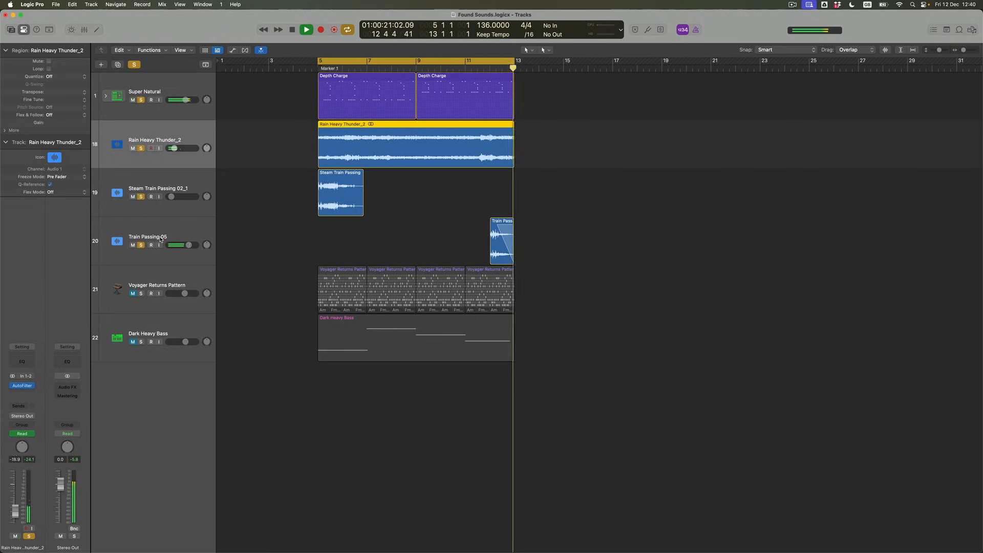
Step: Set the Train Passing 05 track's volume to -11.2 dB and move its region half a bar later, to bar 12 beat 3
click(160, 242)
drag(22, 490, 22, 502)
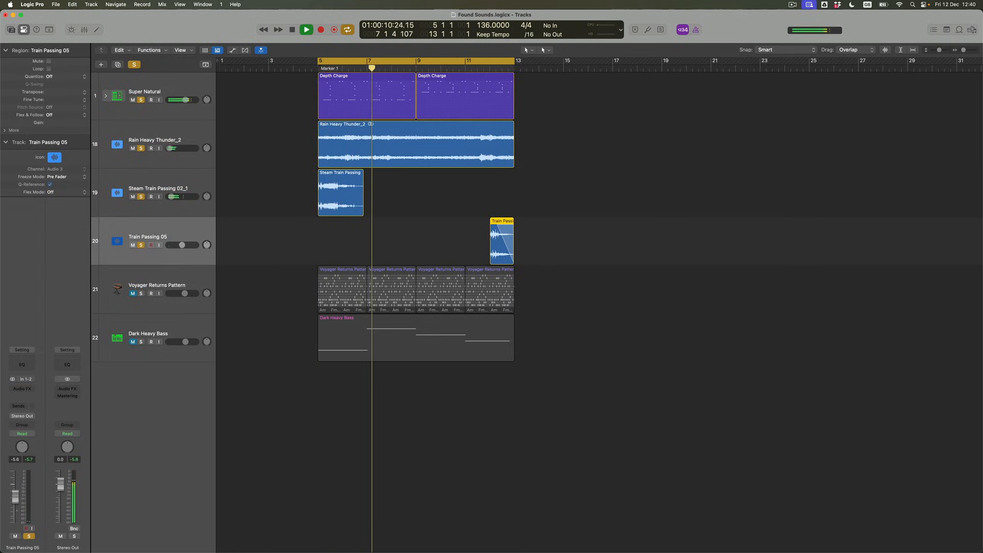
drag(178, 149, 172, 148)
drag(181, 245, 178, 245)
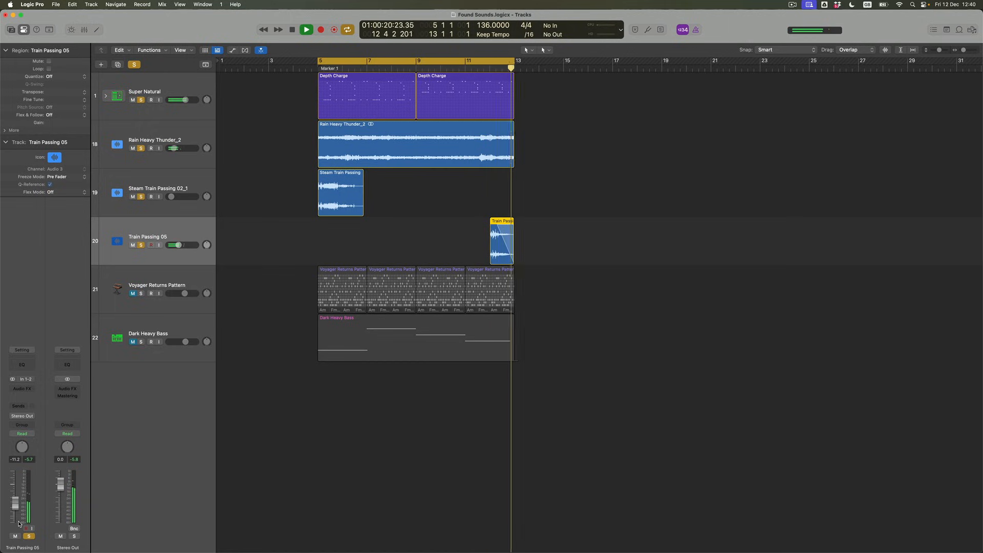
key(space)
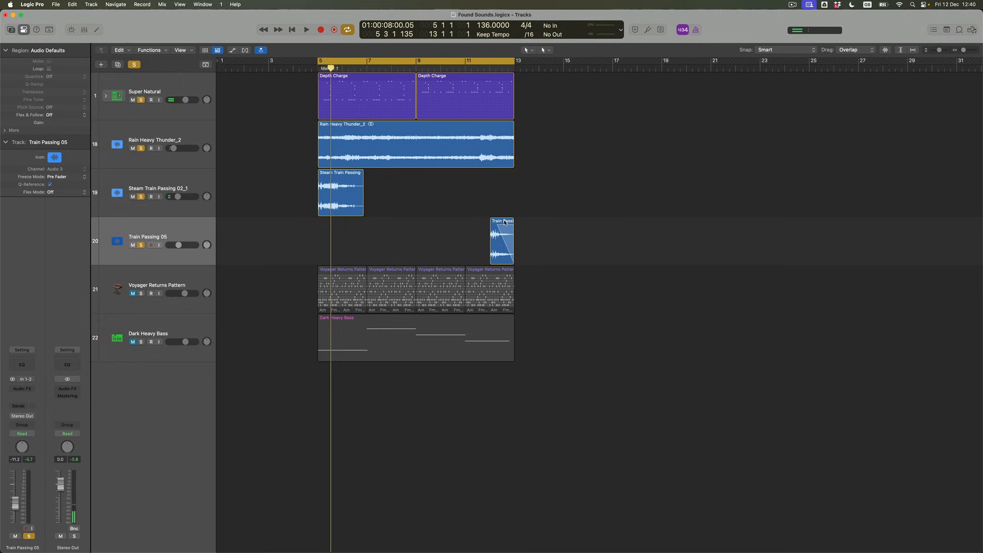
drag(505, 222, 516, 223)
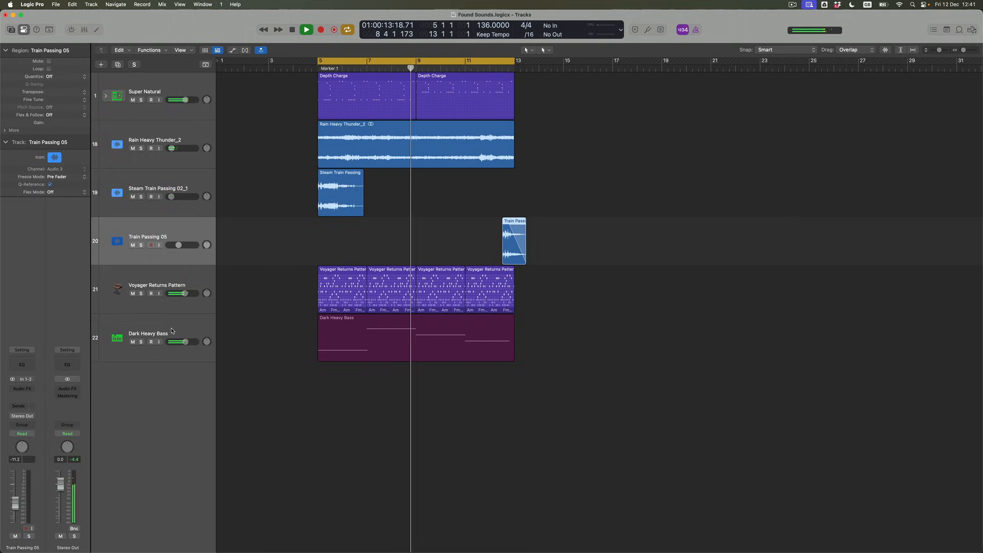
Step: Copy the Steam Train Passing 02_1 region with its automation to bar 9 and the Train Passing 05 region to bar 8
alt+drag(337, 180, 435, 181)
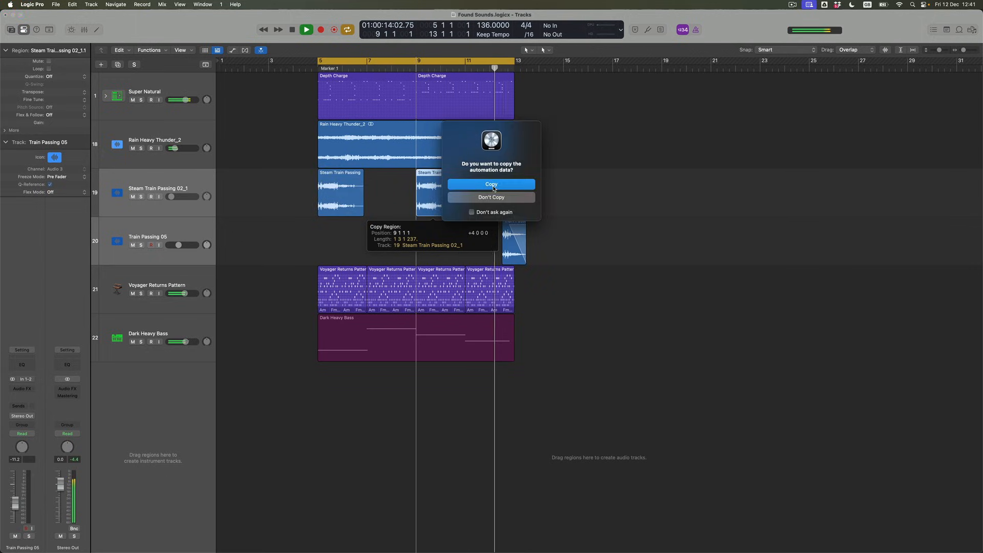
click(493, 189)
alt+drag(507, 227, 406, 220)
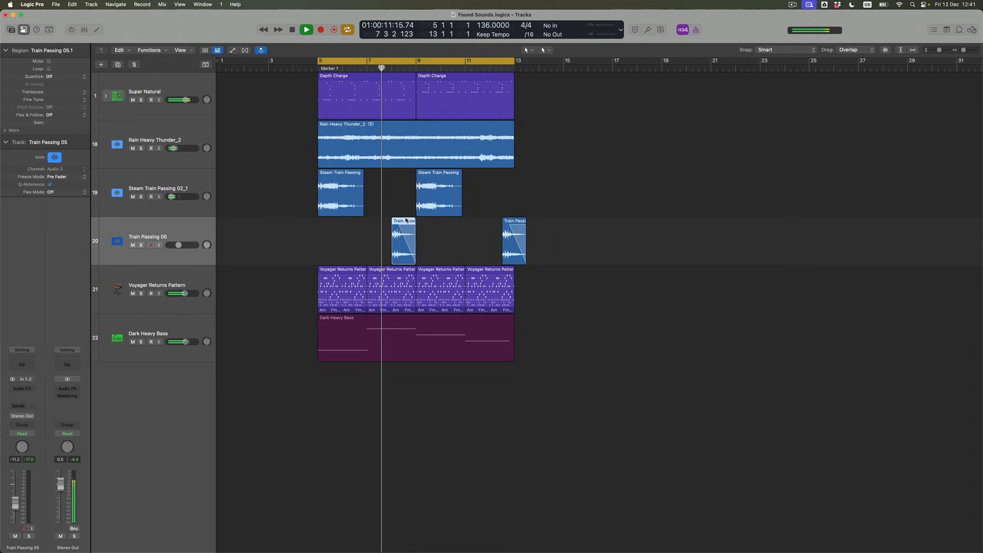
Step: Insert an AutoFilter on the Train Passing 05 track, keep its default preset and close the plug-in window
key(super+Right)
key(super+Right)
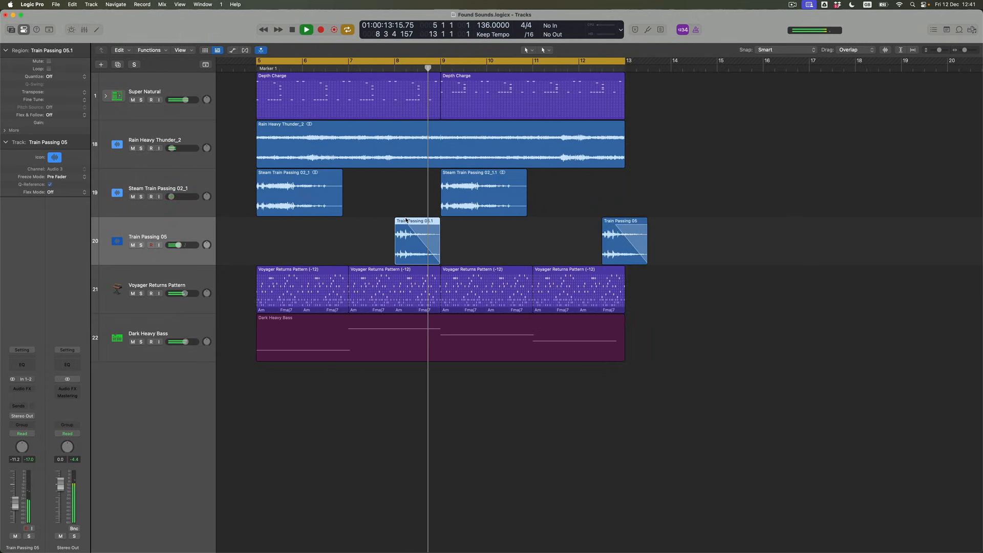
click(23, 388)
mouse_move(29, 391)
click(106, 391)
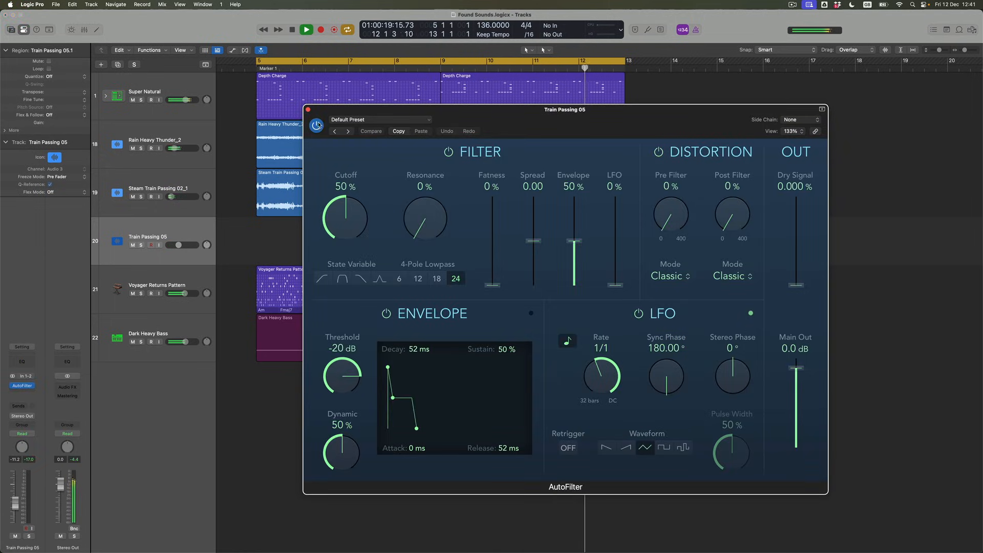
click(308, 110)
Step: Show track automation and display AutoFilter's Cutoff parameter on the Train Passing 05 track
click(188, 225)
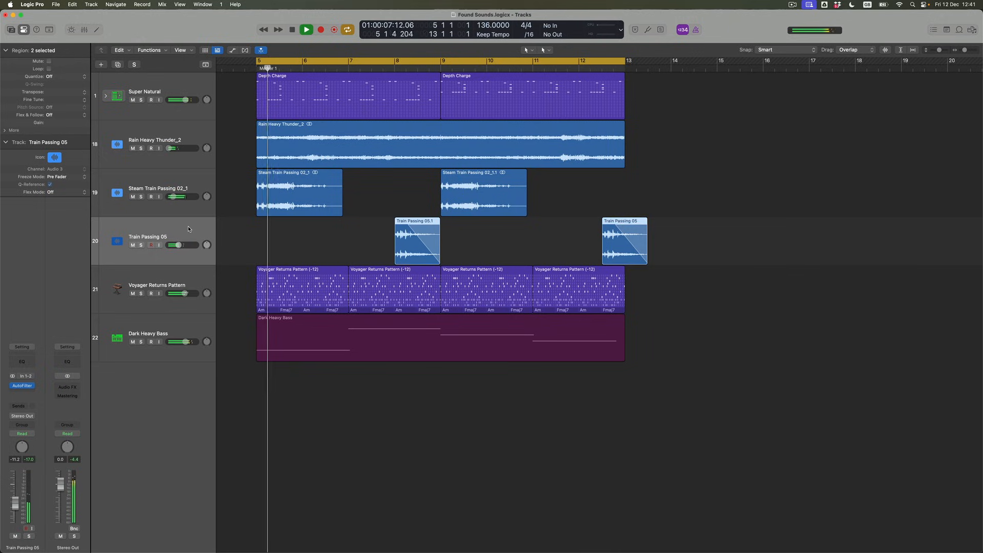
key(a)
click(180, 251)
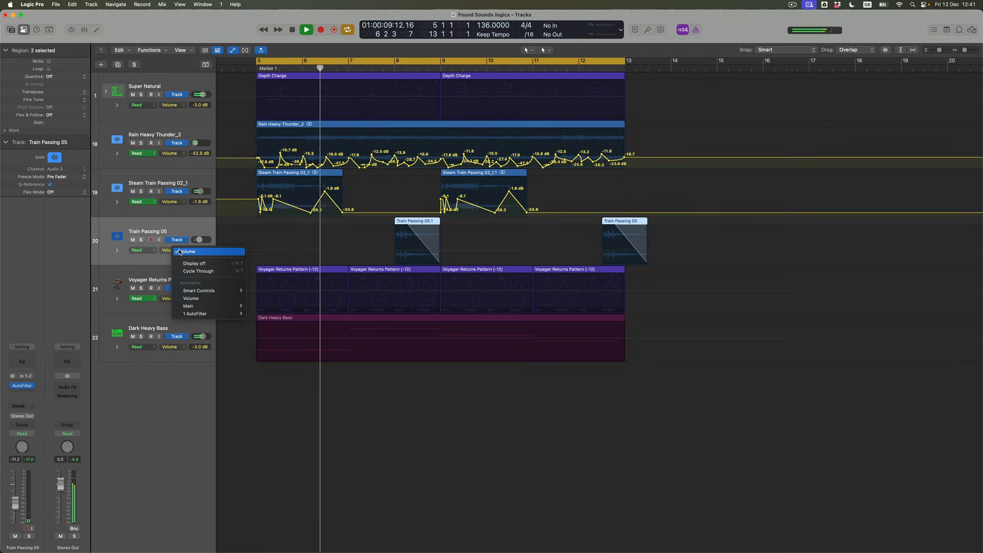
mouse_move(225, 313)
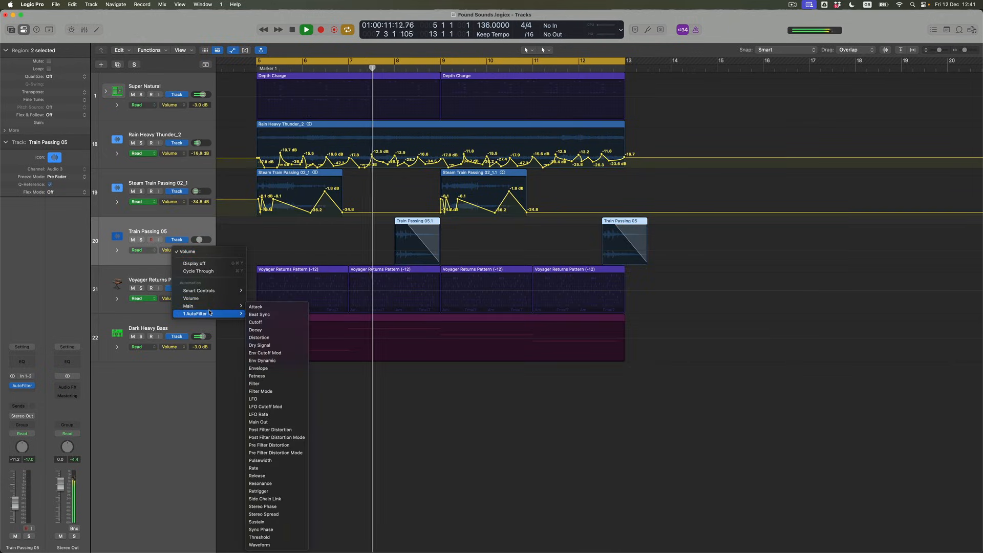
click(258, 322)
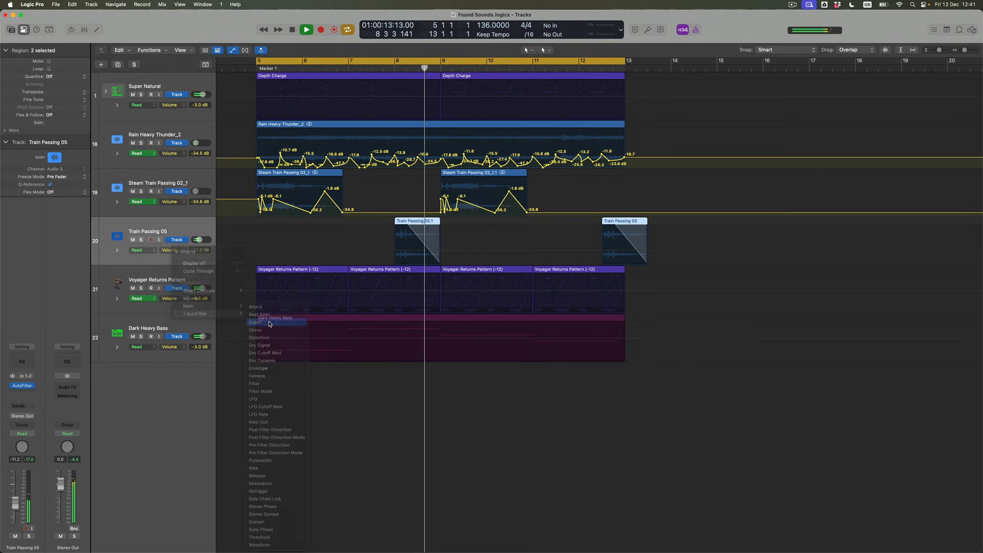
Step: Draw cutoff automation on Train Passing 05, rising from 50% to 69% in the bar 8 region and up to 100% in the last region
click(398, 248)
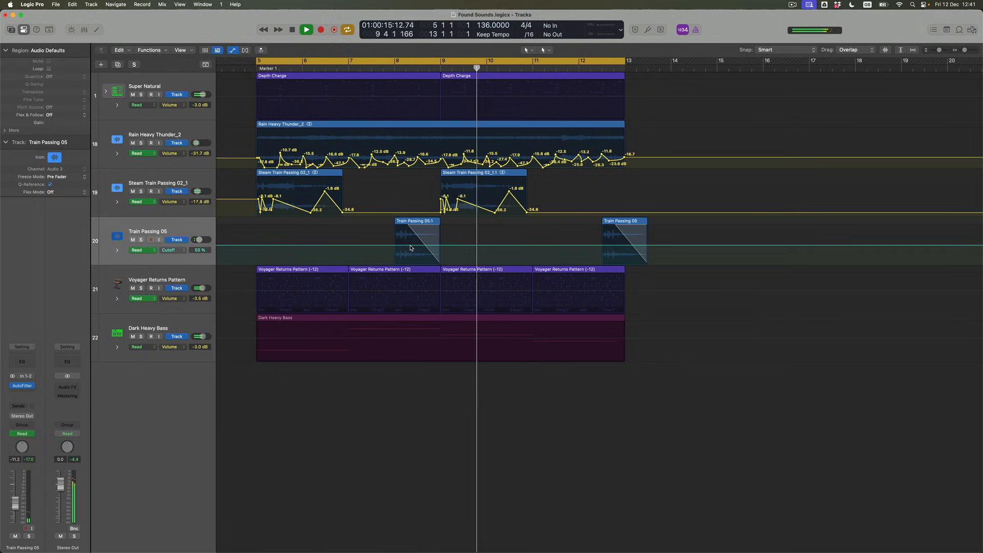
drag(410, 246, 409, 237)
click(587, 238)
drag(601, 238, 620, 226)
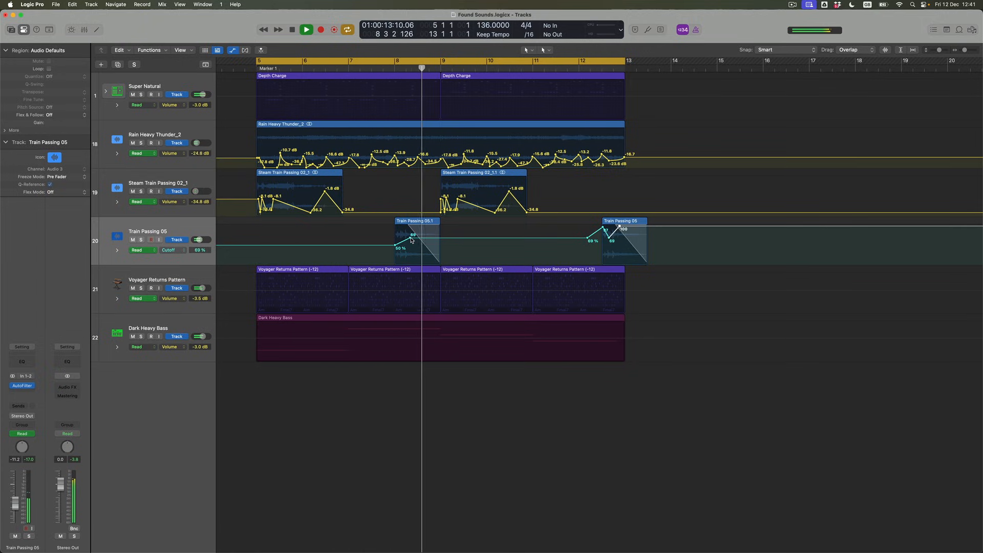
Step: Reshape the cutoff automation: start the bar 8 region at 46%, raise its peak, end it at 75%, and raise the last region's dip to 76%
drag(410, 236, 413, 230)
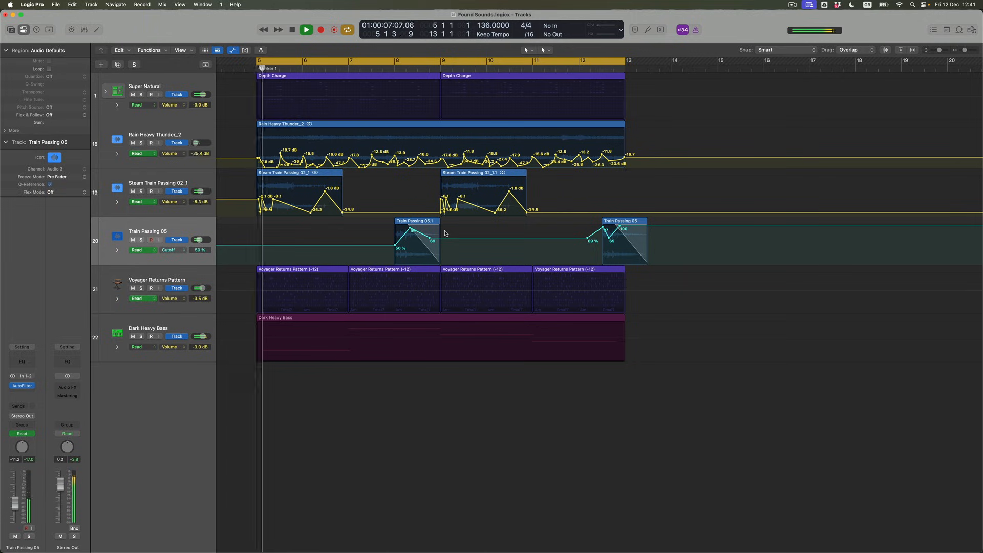
drag(395, 246, 430, 235)
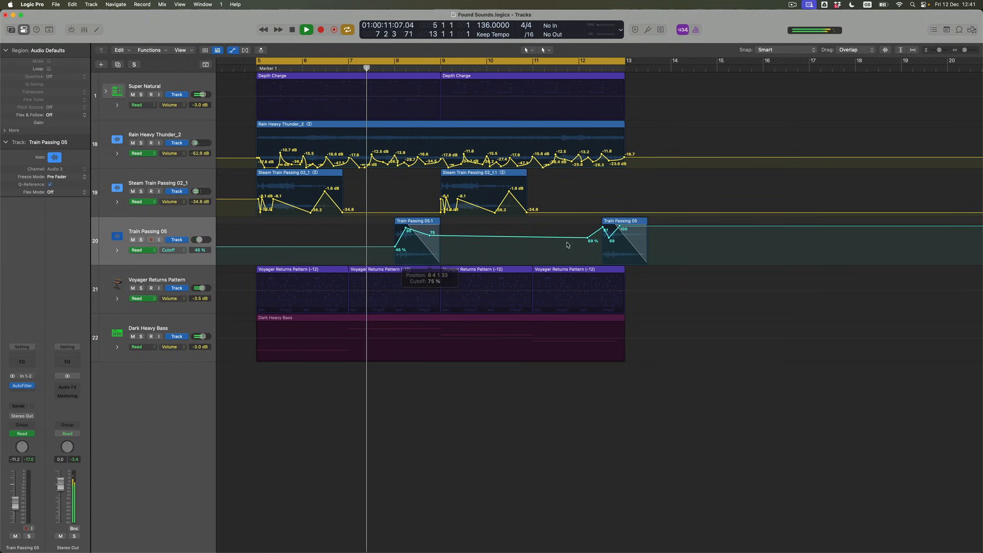
drag(609, 237, 609, 234)
Step: Turn off cycle playback, stop the song and return the playhead to the start of the project
click(566, 62)
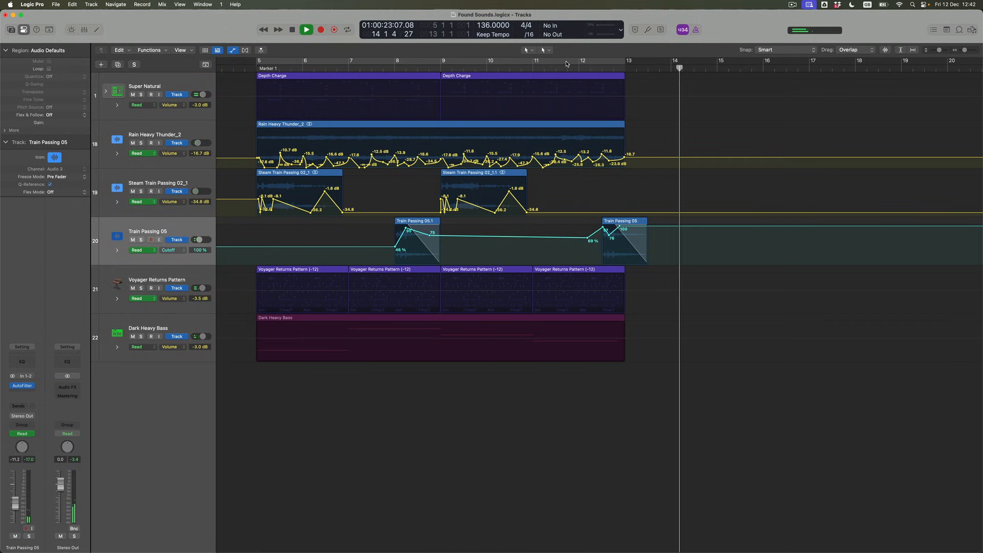
key(space)
key(Return)
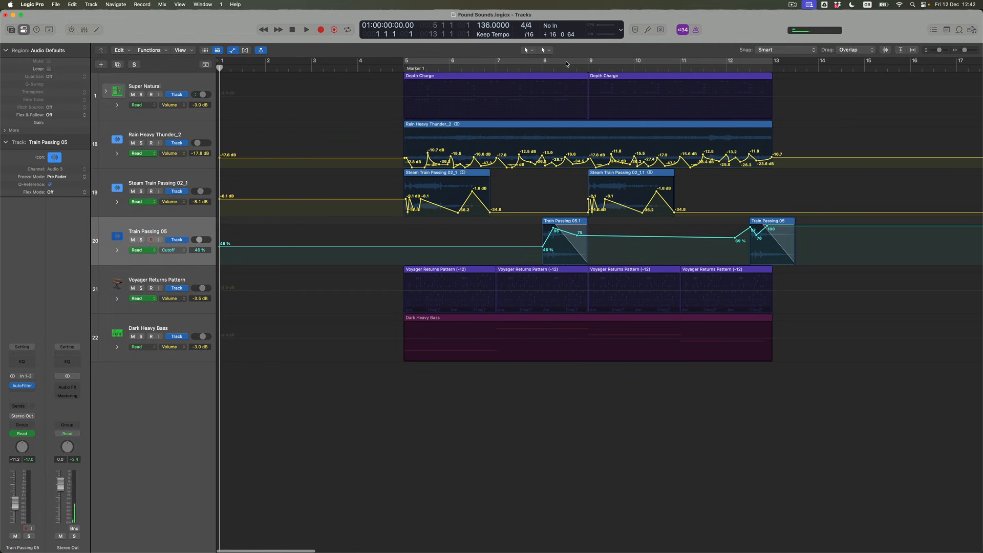